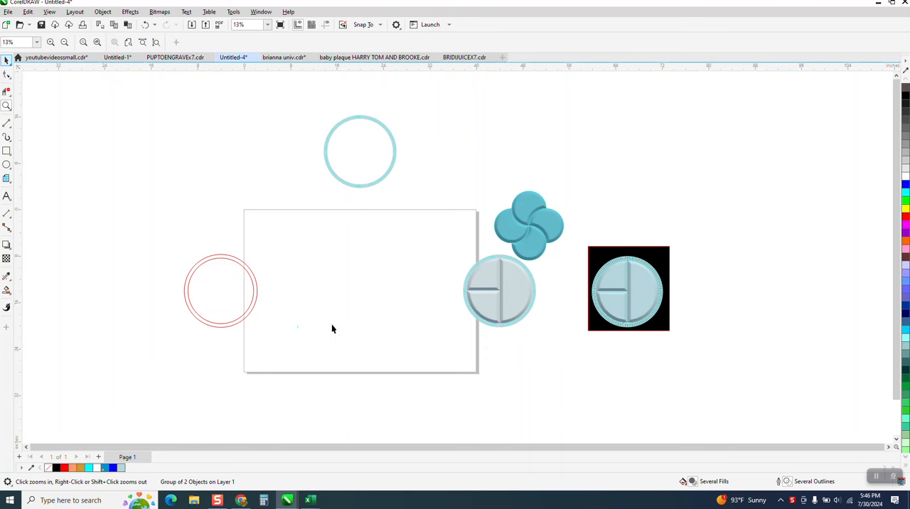
Move the two red concentric circles and the small cyan mark to the centre of the page
{"action": "key", "text": "Right"}
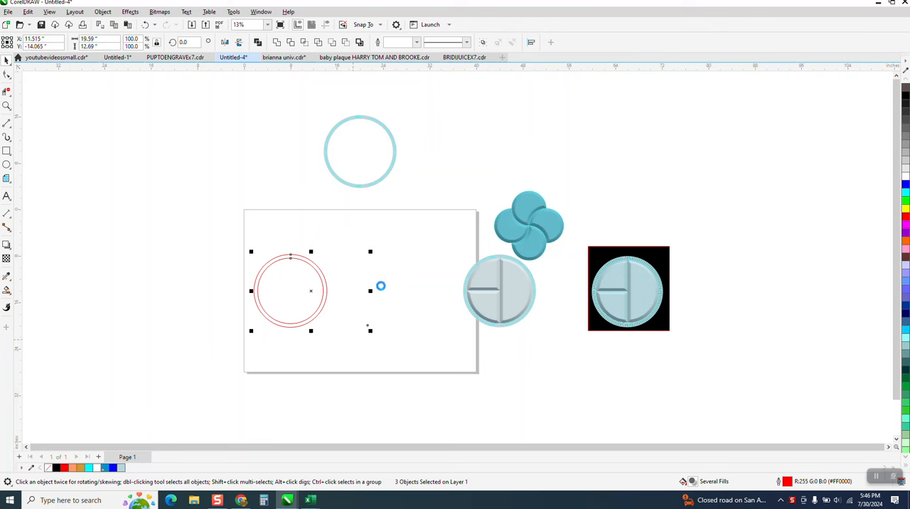
{"action": "key", "text": "Right"}
{"action": "key", "text": "Right"}
{"action": "key", "text": "Right"}
{"action": "key", "text": "Right"}
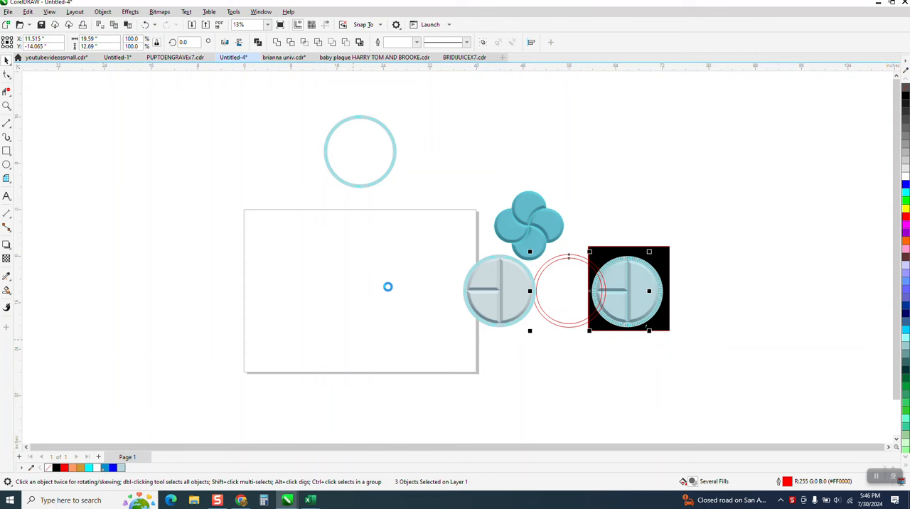
{"action": "key", "text": "p"}
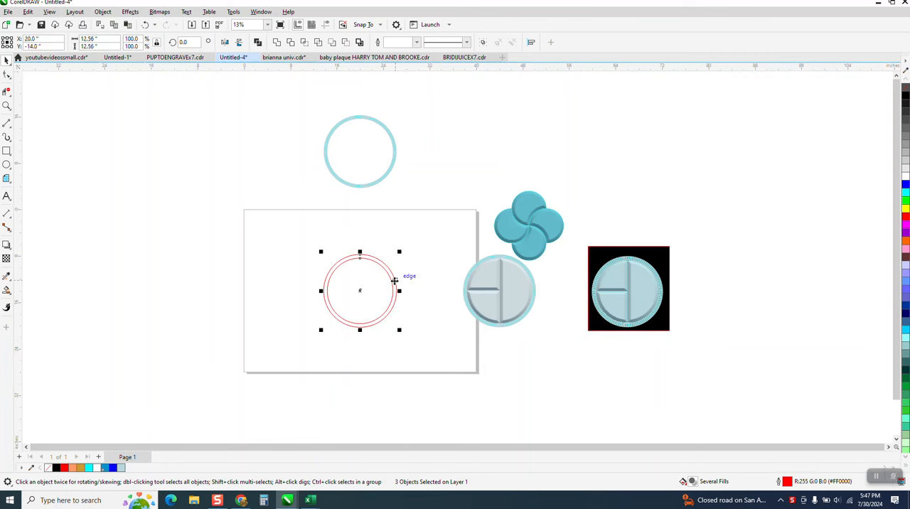
{"action": "left_click", "coordinate": [414, 276]}
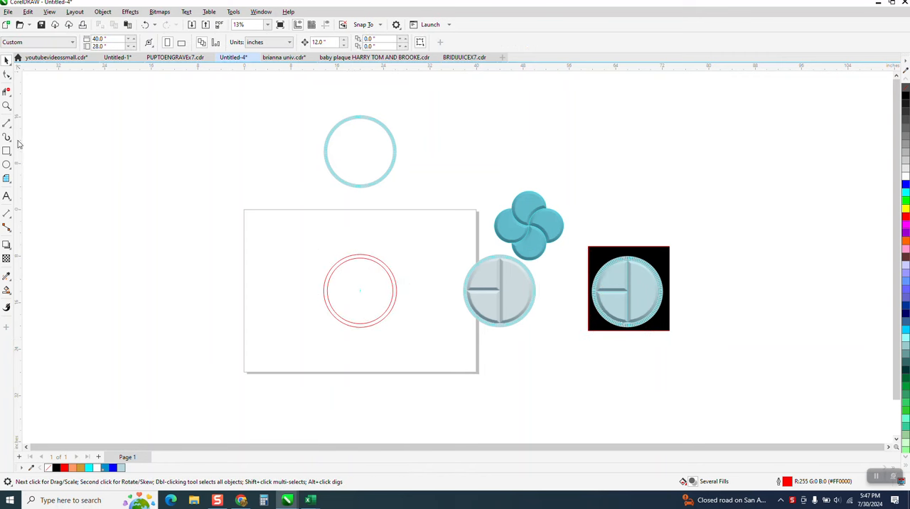
Draw a vertical line about 16.7 in long and centre it on the page through both red circles
{"action": "left_click", "coordinate": [6, 106]}
{"action": "left_click_drag", "start_coordinate": [297, 236], "coordinate": [455, 367]}
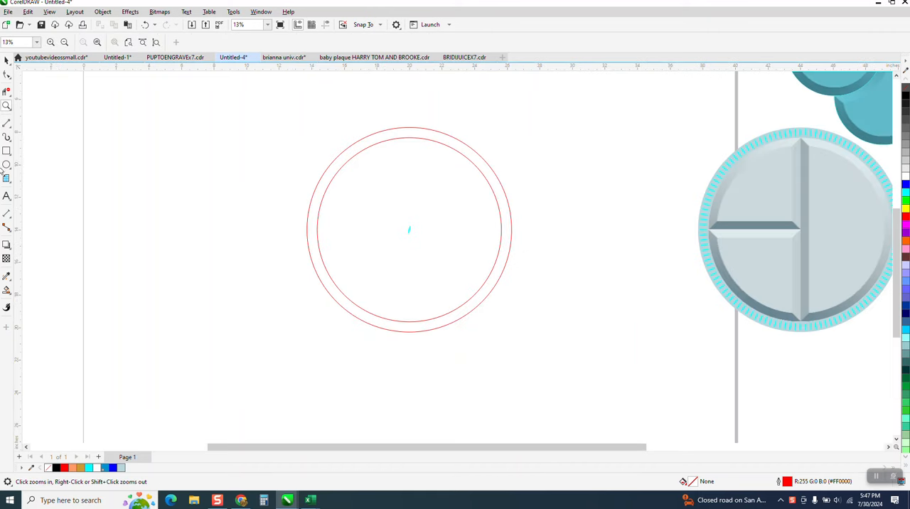
{"action": "left_click", "coordinate": [7, 124]}
{"action": "left_click", "coordinate": [38, 135]}
{"action": "left_click_drag", "start_coordinate": [286, 107], "coordinate": [298, 371]}
{"action": "key", "text": "p"}
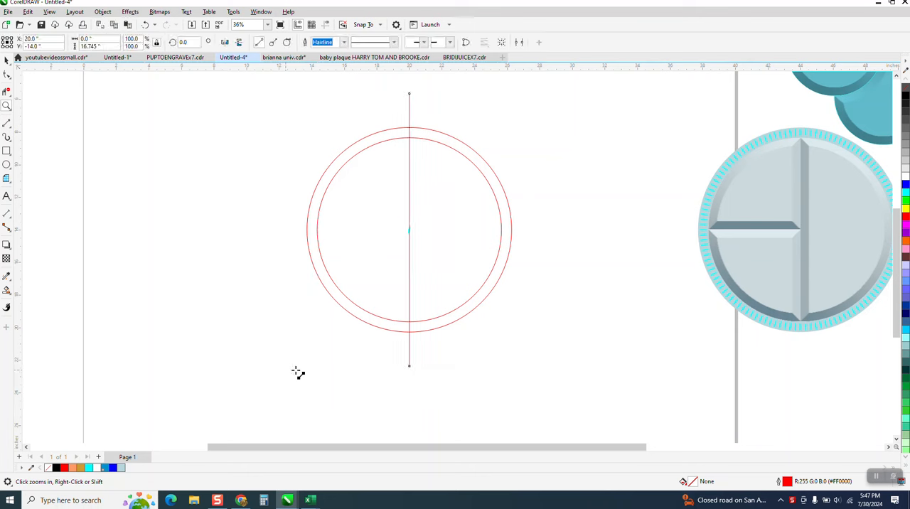
Add a copy of the vertical line rotated 90° and remove its segment inside the right half of the inner circle
{"action": "left_click", "coordinate": [186, 42]}
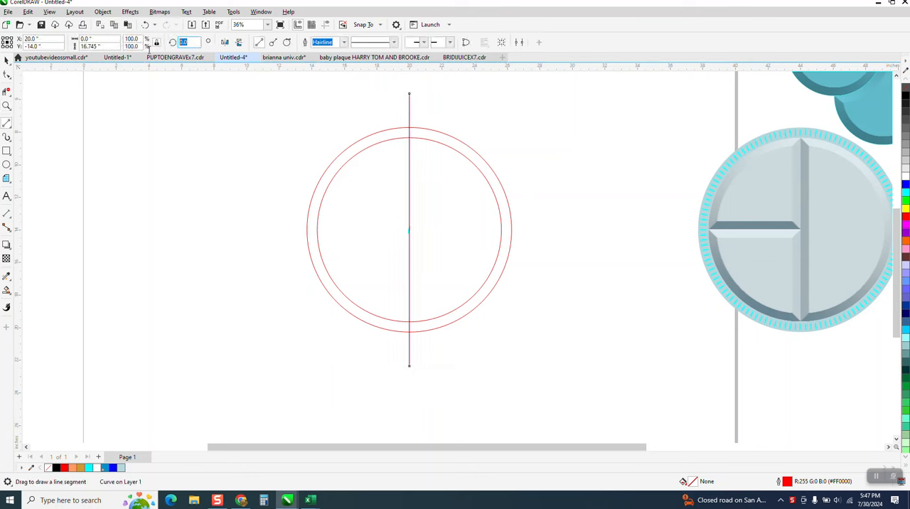
{"action": "type", "text": "90"}
{"action": "key", "text": "Return"}
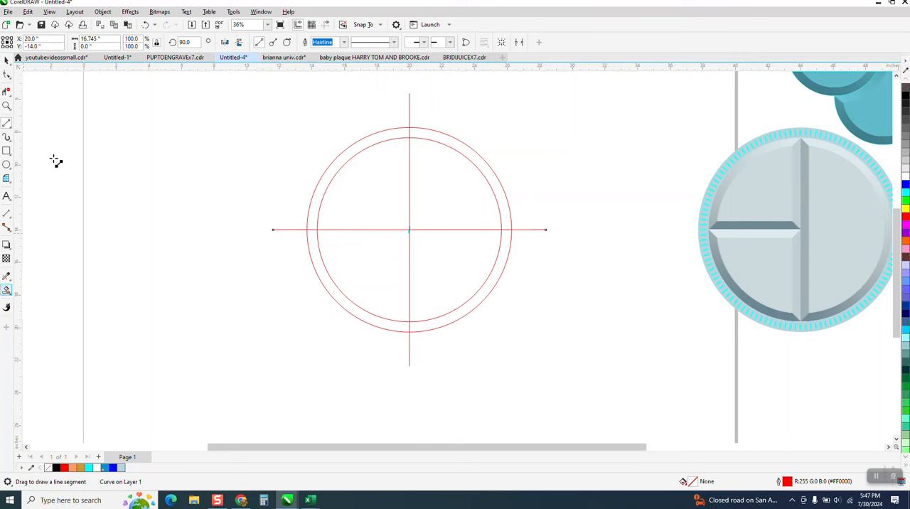
{"action": "left_click_drag", "start_coordinate": [458, 209], "coordinate": [466, 243]}
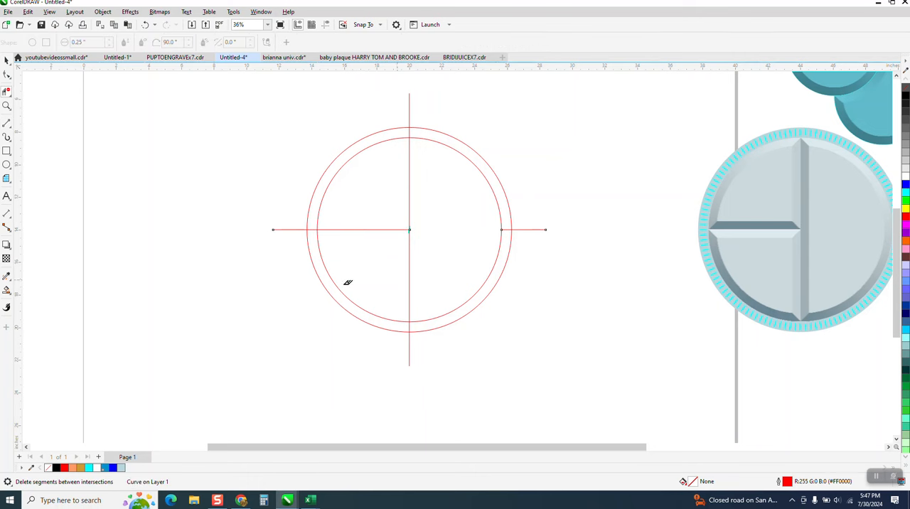
Smart-fill the three sections of the inner circle in light blue without outline, moving each filled piece 12 in to the left
{"action": "left_click", "coordinate": [6, 290]}
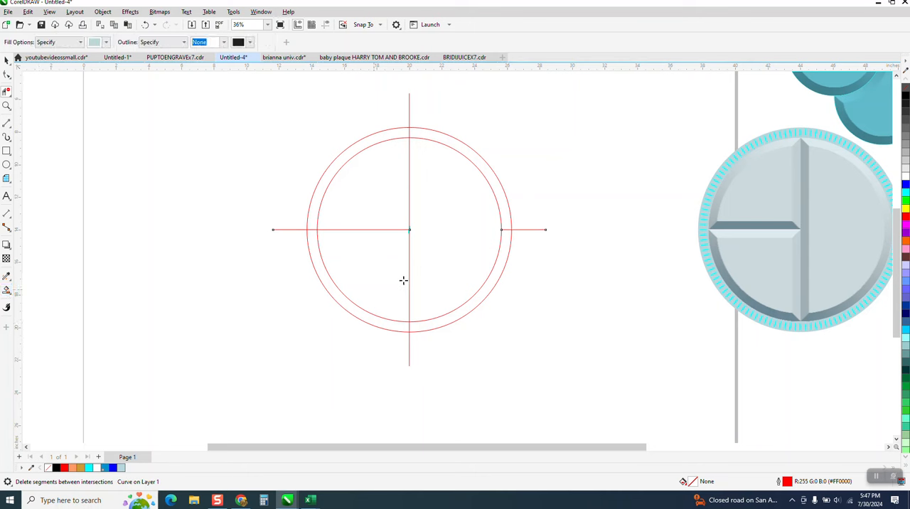
{"action": "left_click", "coordinate": [389, 276]}
{"action": "key", "text": "Left"}
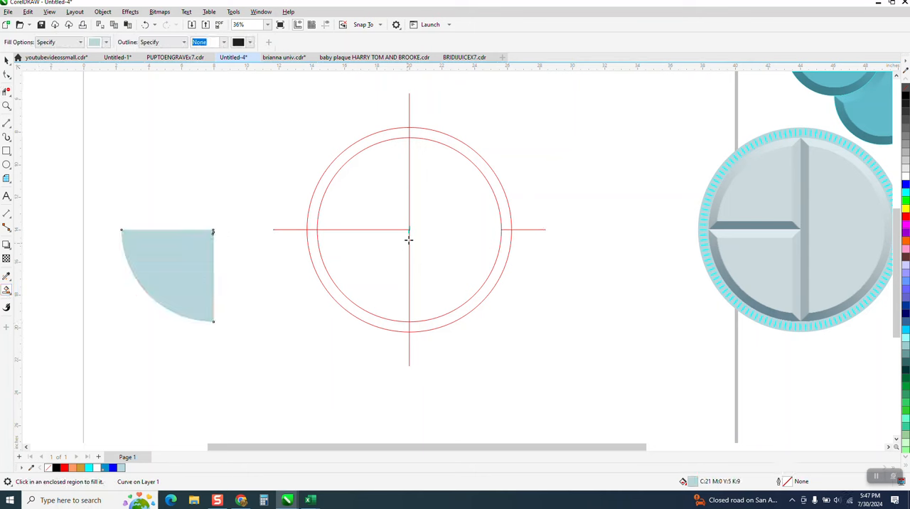
{"action": "left_click", "coordinate": [404, 206]}
{"action": "key", "text": "Left"}
{"action": "left_click", "coordinate": [474, 222]}
{"action": "key", "text": "Left"}
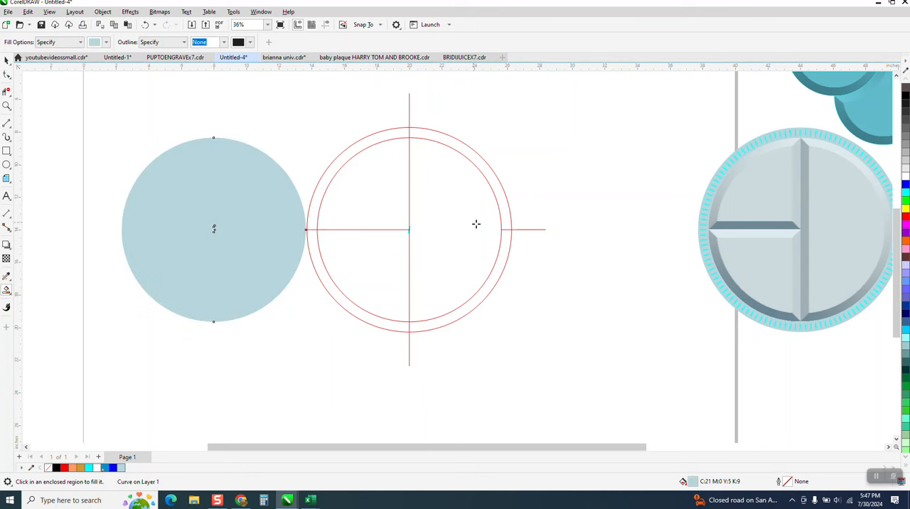
Select the three filled pieces, remove their fill and give them a black outline
{"action": "left_click", "coordinate": [6, 60]}
{"action": "left_click_drag", "start_coordinate": [102, 110], "coordinate": [276, 303]}
{"action": "left_click_drag", "start_coordinate": [325, 340], "coordinate": [325, 338]}
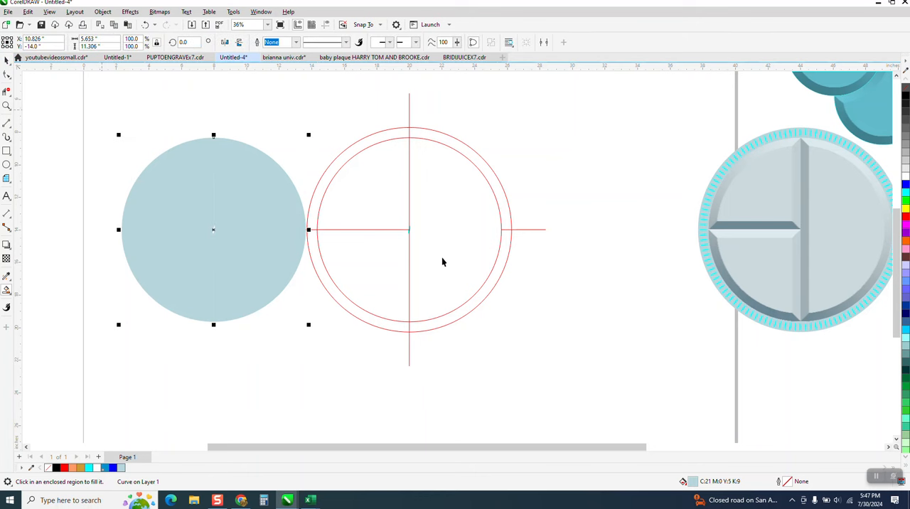
{"action": "key", "text": "space"}
{"action": "left_click", "coordinate": [906, 88]}
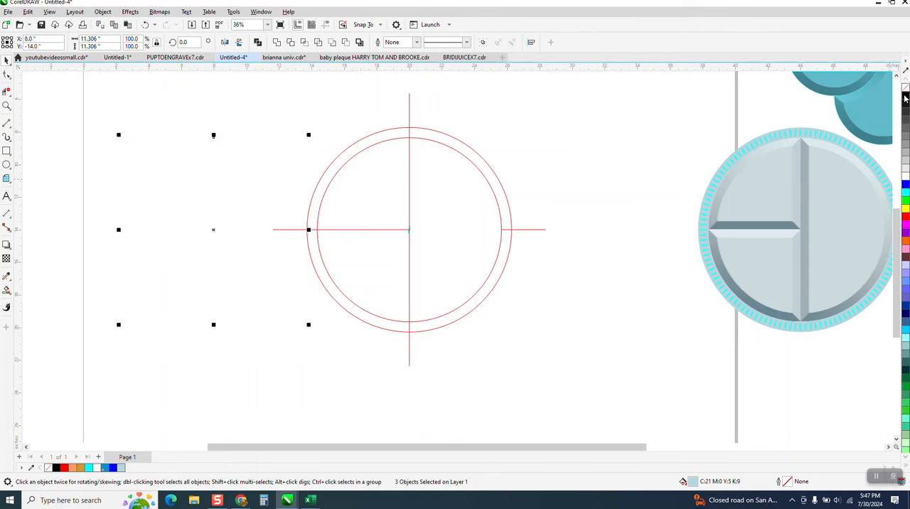
{"action": "left_click", "coordinate": [264, 176]}
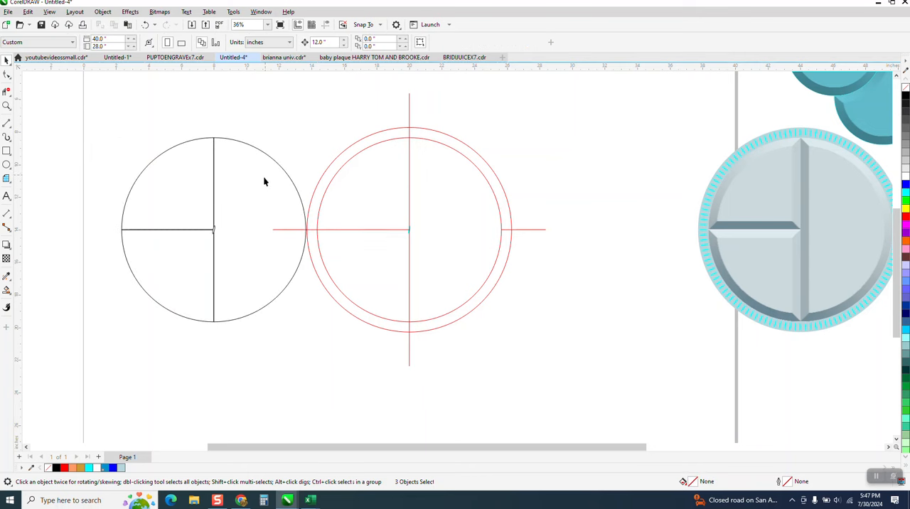
Delete the horizontal and vertical dividing lines crossing the red circles
{"action": "left_click", "coordinate": [288, 230]}
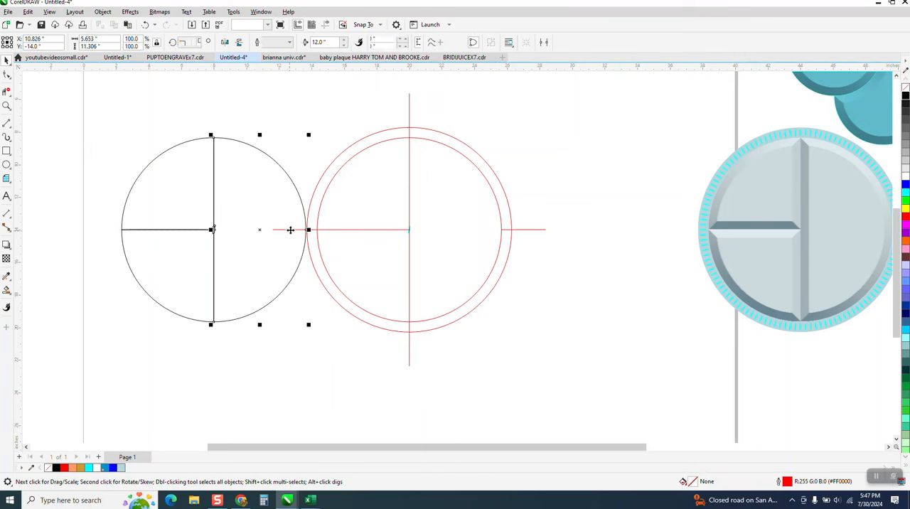
{"action": "left_click", "coordinate": [399, 229]}
{"action": "key", "text": "Delete"}
{"action": "left_click", "coordinate": [409, 202]}
{"action": "key", "text": "Delete"}
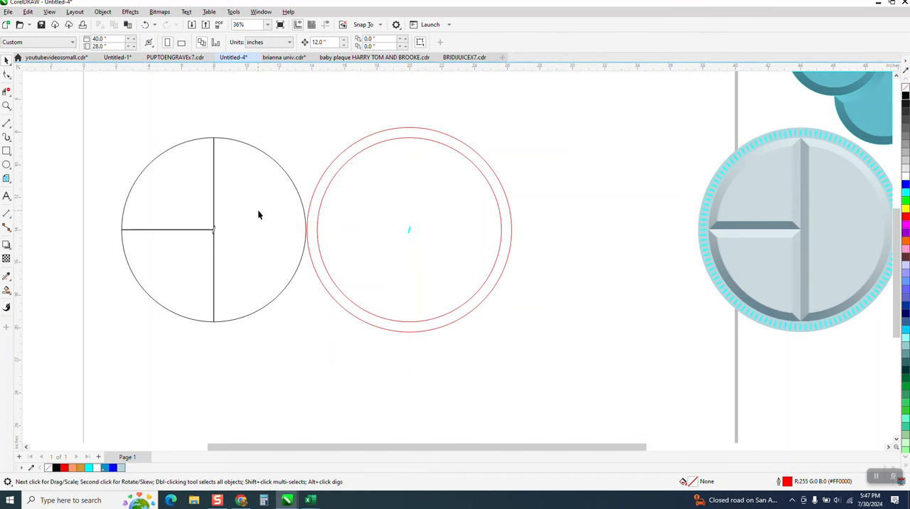
Inspect the centre junction of the black divided circle and try to delete the stray ellipse there
{"action": "scroll", "coordinate": [261, 210], "scroll_direction": "down", "scroll_amount": 1}
{"action": "left_click", "coordinate": [7, 105]}
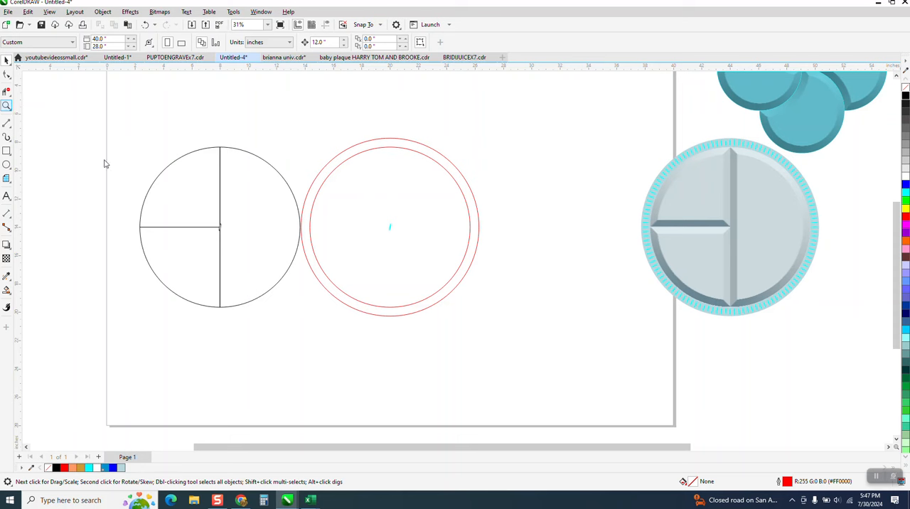
{"action": "left_click_drag", "start_coordinate": [226, 217], "coordinate": [233, 243]}
{"action": "left_click", "coordinate": [7, 60]}
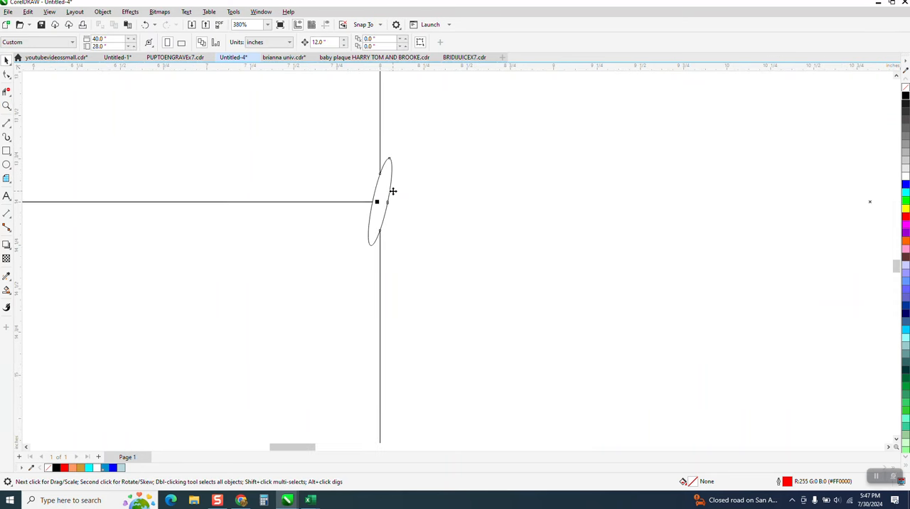
{"action": "scroll", "coordinate": [389, 213], "scroll_direction": "down", "scroll_amount": 4}
{"action": "scroll", "coordinate": [381, 245], "scroll_direction": "down", "scroll_amount": 1}
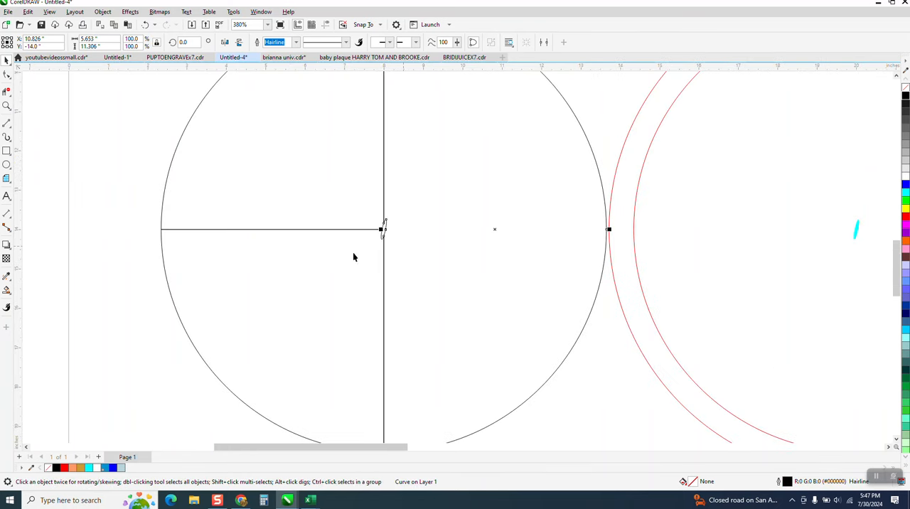
{"action": "left_click", "coordinate": [418, 256]}
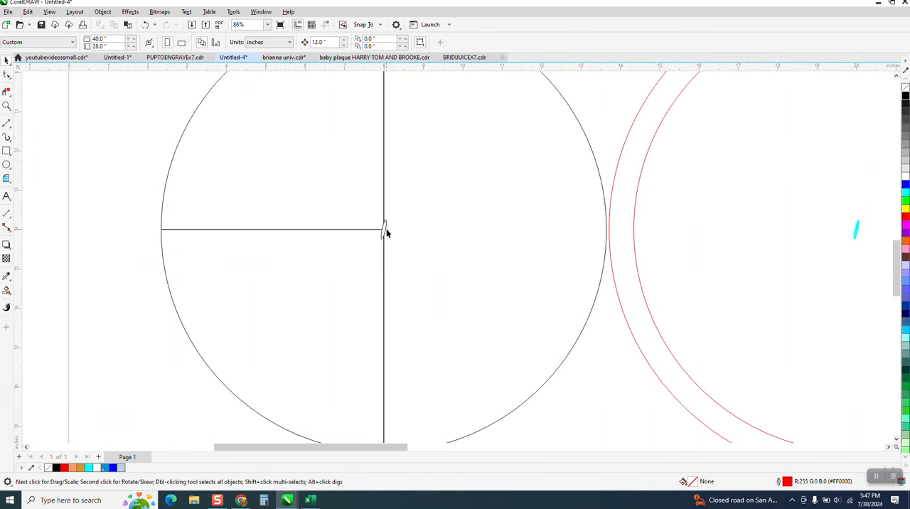
{"action": "left_click", "coordinate": [384, 229]}
{"action": "key", "text": "Delete"}
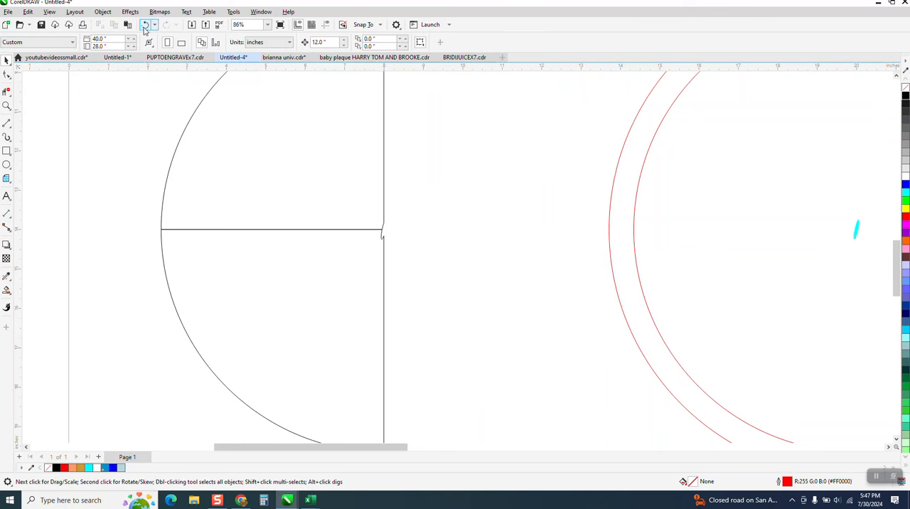
Undo the deletion of the right half-circle and delete the small cyan mark at the centre of the red circles
{"action": "left_click", "coordinate": [856, 235]}
{"action": "left_click", "coordinate": [855, 233]}
{"action": "key", "text": "Delete"}
Move the black right half-circle 12 in to the right onto the red circles and delete it
{"action": "scroll", "coordinate": [426, 348], "scroll_direction": "down", "scroll_amount": 2}
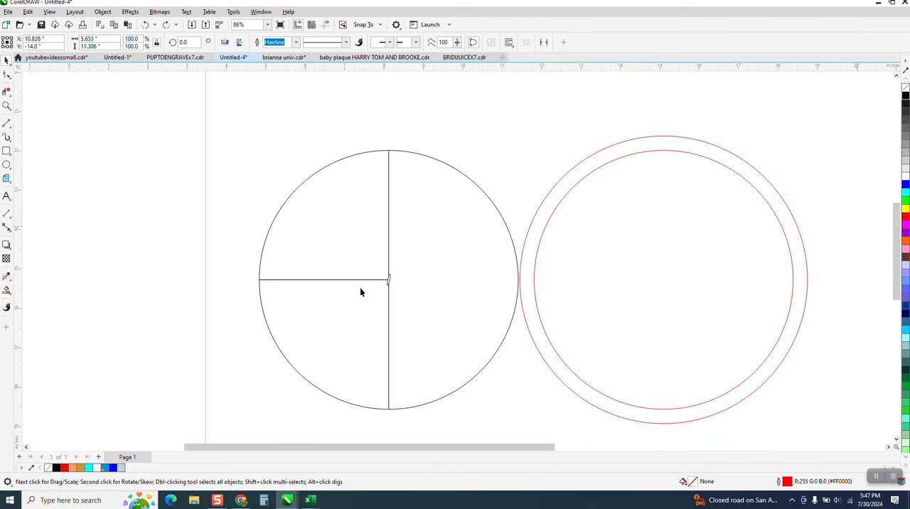
{"action": "left_click", "coordinate": [389, 260]}
{"action": "key", "text": "Right"}
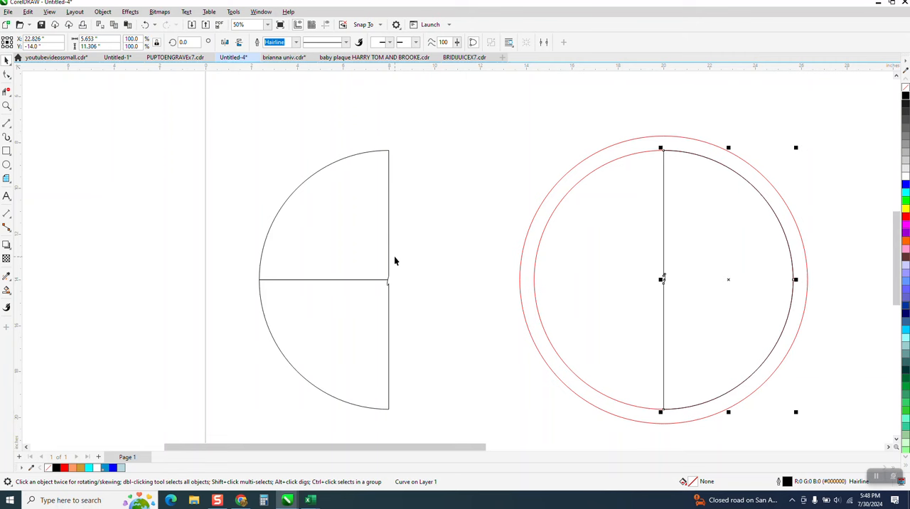
{"action": "key", "text": "Delete"}
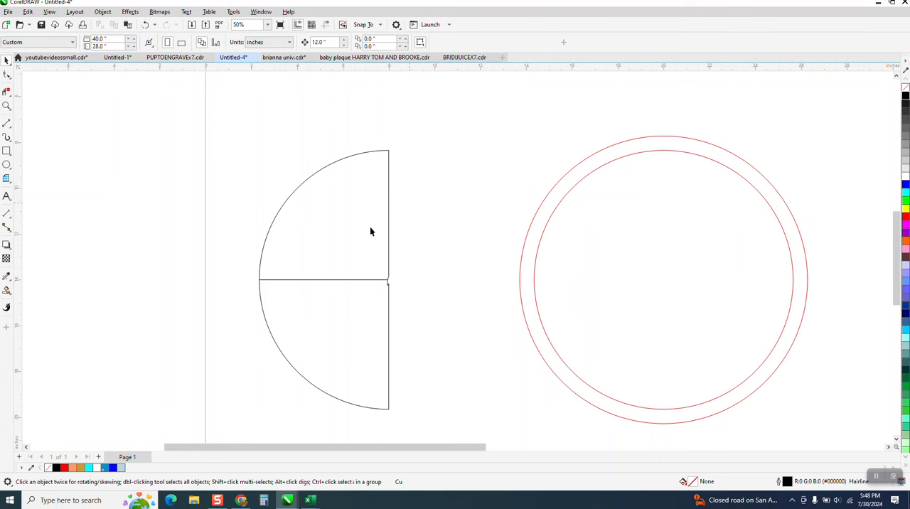
Draw a vertical line about 13.8 in long and a horizontal line about 19.2 in long, both centred on the page
{"action": "left_click", "coordinate": [6, 124]}
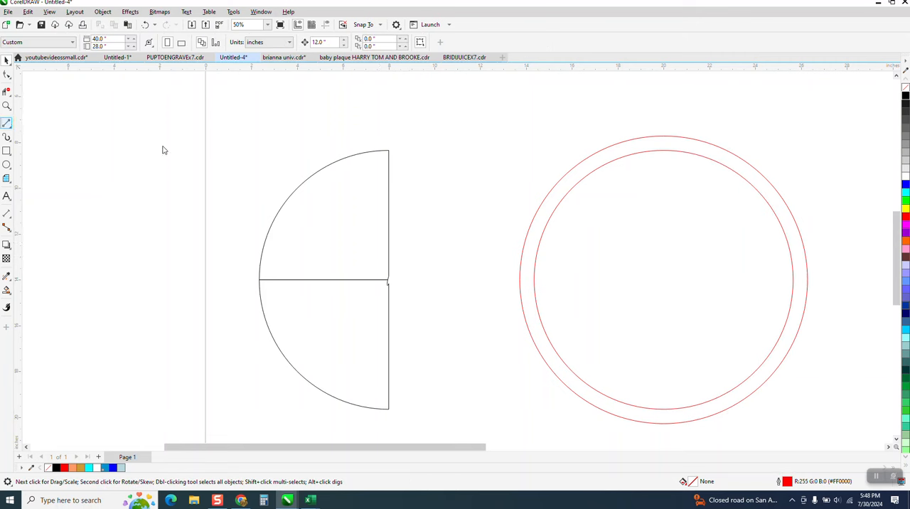
{"action": "left_click_drag", "start_coordinate": [241, 167], "coordinate": [233, 437]}
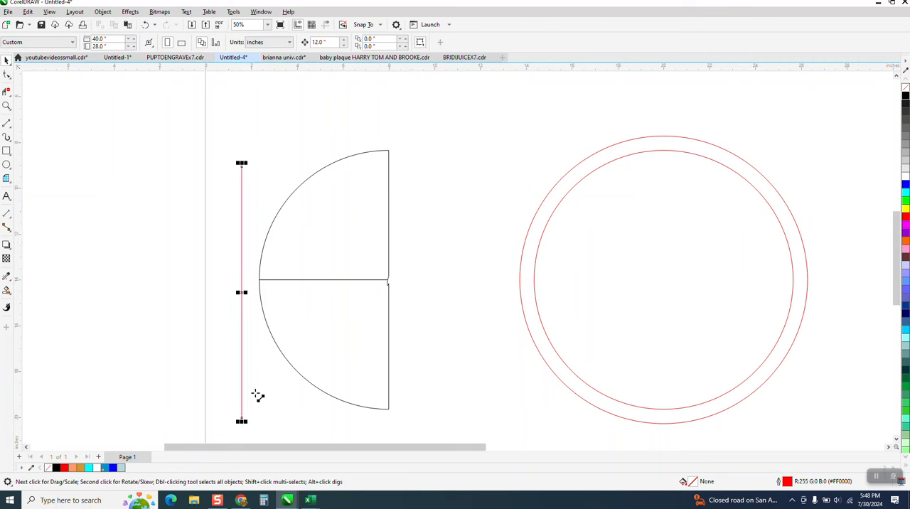
{"action": "key", "text": "p"}
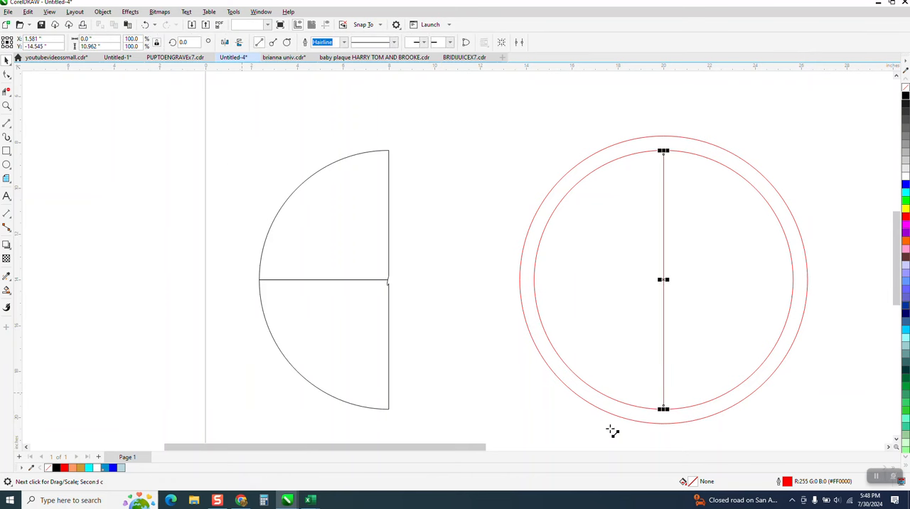
{"action": "left_click_drag", "start_coordinate": [663, 405], "coordinate": [671, 439]}
{"action": "key", "text": "space"}
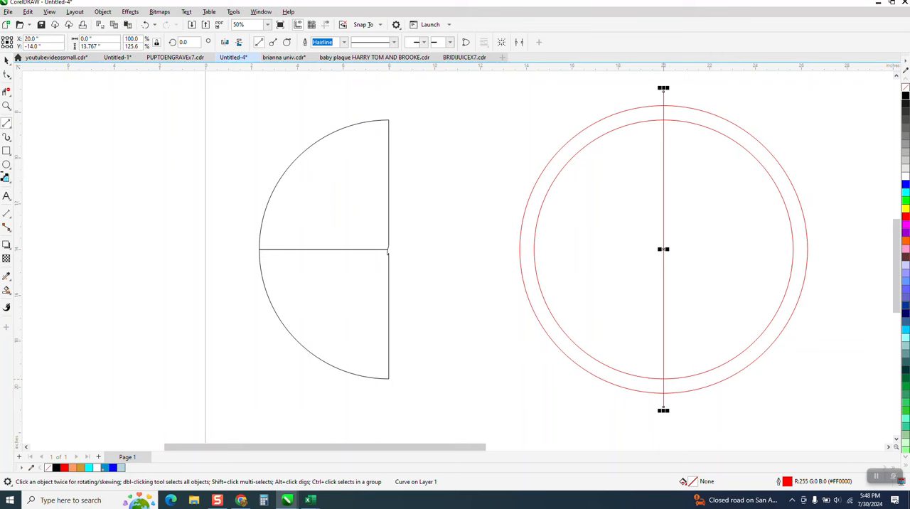
{"action": "left_click_drag", "start_coordinate": [418, 238], "coordinate": [858, 262]}
{"action": "key", "text": "p"}
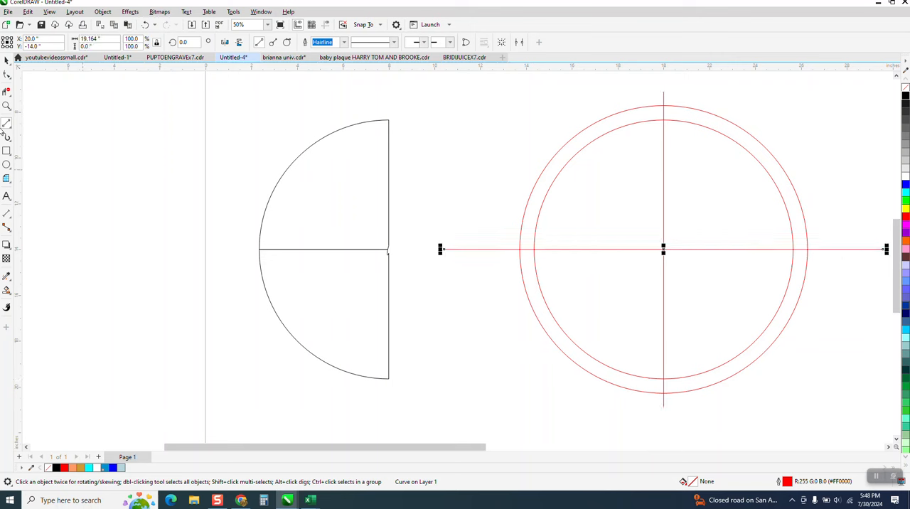
Remove the horizontal line's segment inside the right half of the inner circle and delete the leftover black quarter pieces
{"action": "left_click", "coordinate": [6, 91]}
{"action": "left_click", "coordinate": [728, 248]}
{"action": "key", "text": "Delete"}
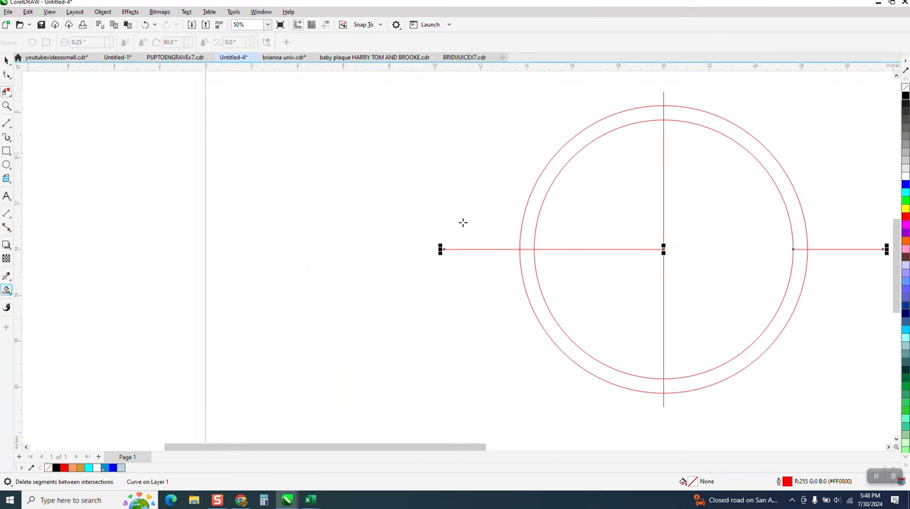
Smart-fill the three sections of the inner circle in light blue without outline, moving each filled piece 24 in to the left
{"action": "left_click", "coordinate": [597, 194]}
{"action": "key", "text": "Left"}
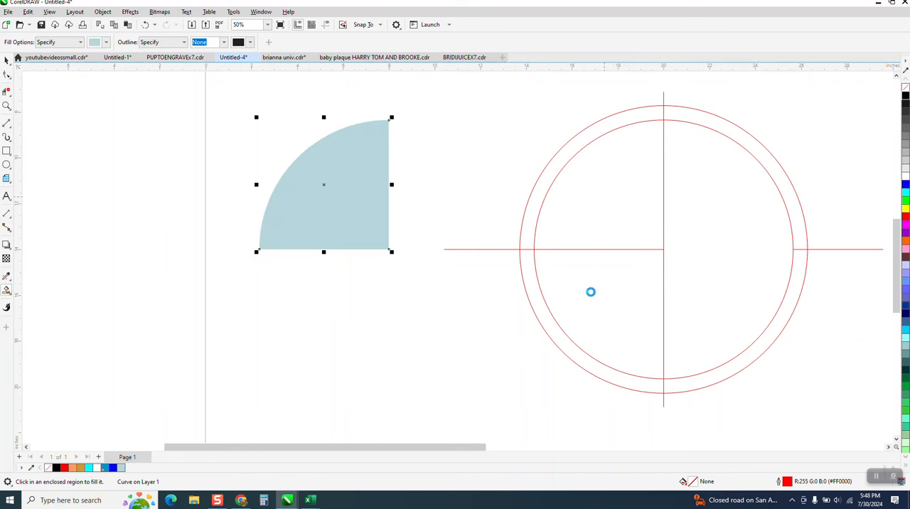
{"action": "key", "text": "Left"}
{"action": "left_click", "coordinate": [593, 305]}
{"action": "key", "text": "Left"}
{"action": "key", "text": "Left"}
{"action": "left_click", "coordinate": [749, 303]}
{"action": "key", "text": "Left"}
{"action": "key", "text": "Left"}
Select the three light blue pieces, remove their fill and give them a black outline
{"action": "scroll", "coordinate": [740, 302], "scroll_direction": "down", "scroll_amount": 1}
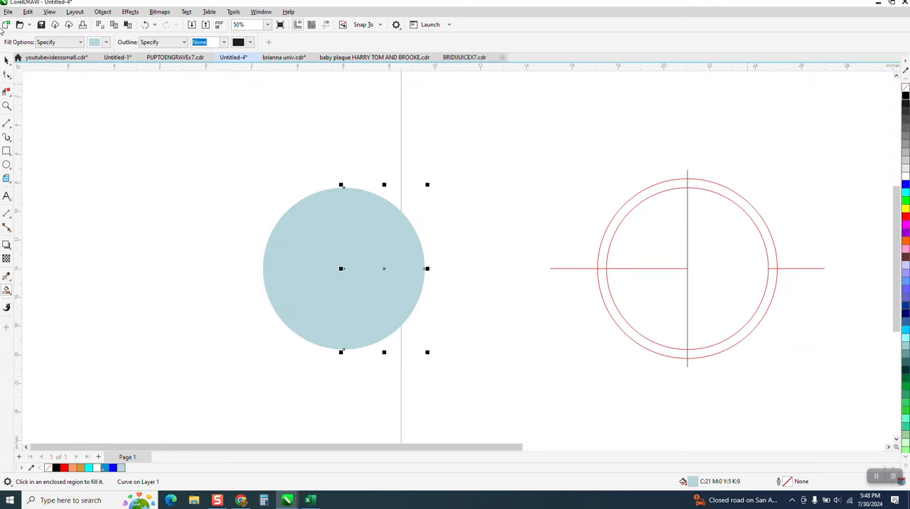
{"action": "left_click_drag", "start_coordinate": [258, 171], "coordinate": [463, 357]}
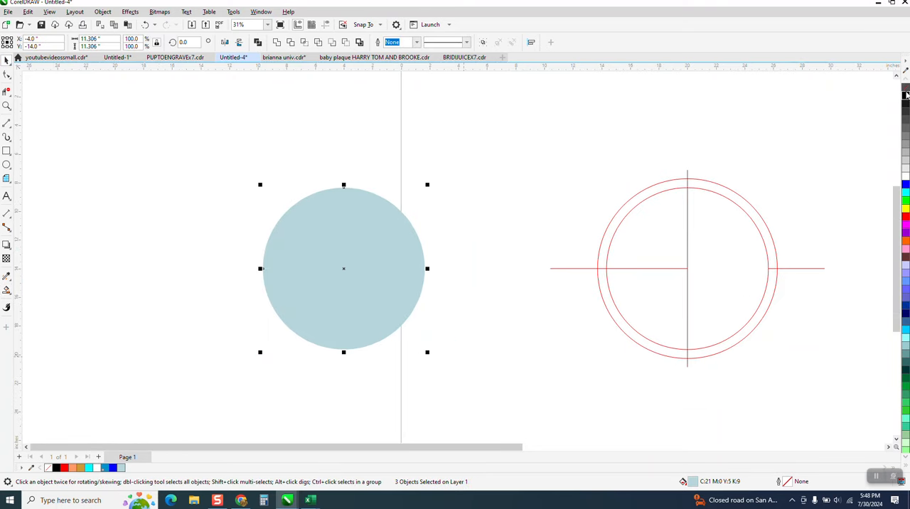
{"action": "left_click", "coordinate": [905, 87]}
{"action": "right_click", "coordinate": [905, 95]}
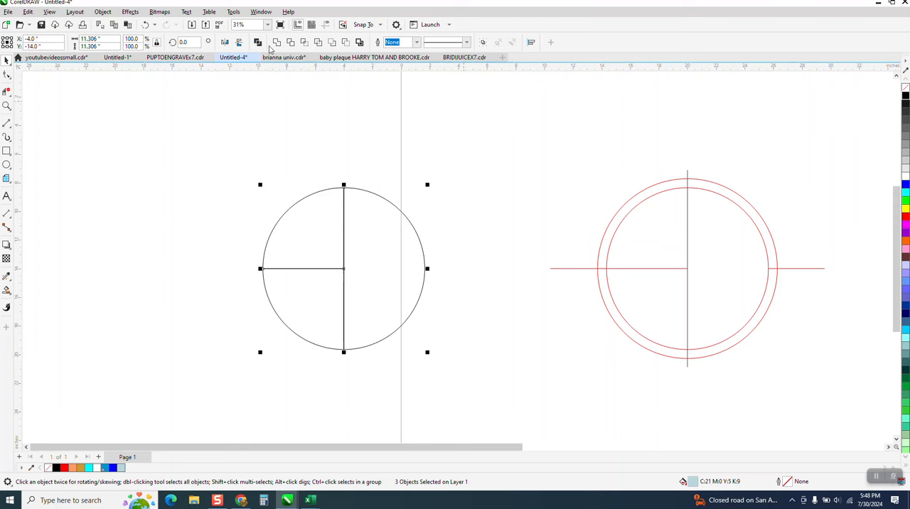
Apply an inside contour of 1 step with a 0.25 in offset to the half piece and to both quarter pieces
{"action": "left_click", "coordinate": [130, 12]}
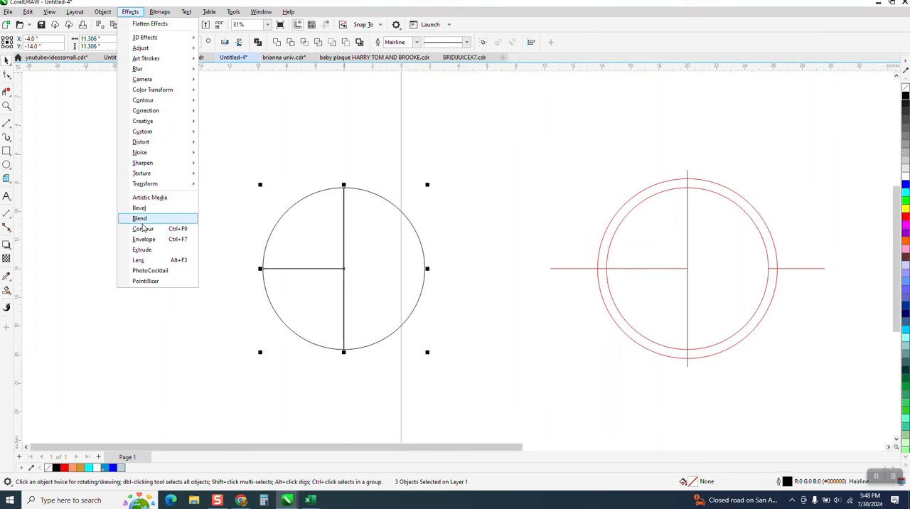
{"action": "left_click", "coordinate": [146, 231]}
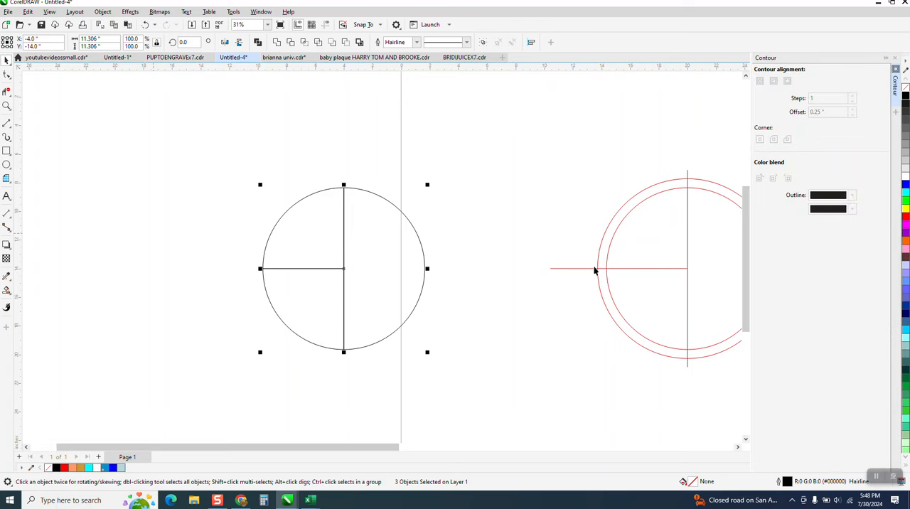
{"action": "left_click", "coordinate": [377, 214]}
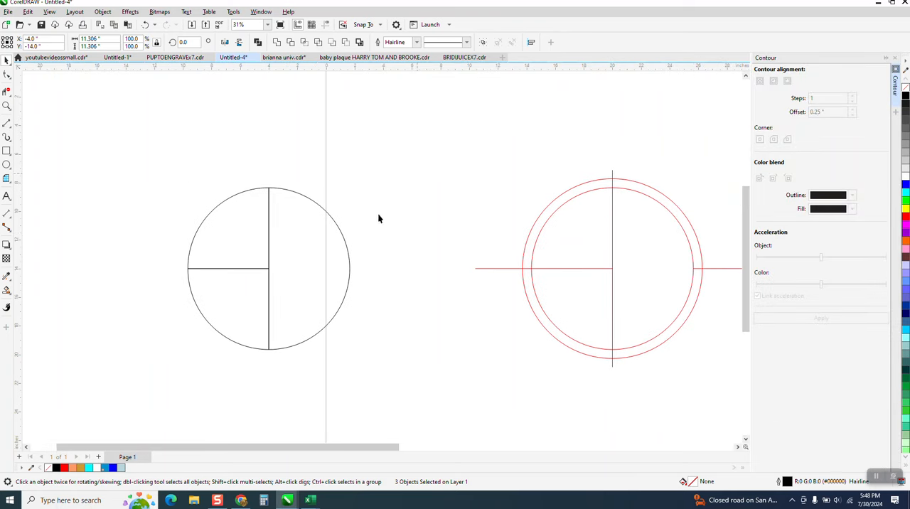
{"action": "left_click", "coordinate": [325, 249]}
{"action": "left_click", "coordinate": [822, 318]}
{"action": "left_click", "coordinate": [220, 231]}
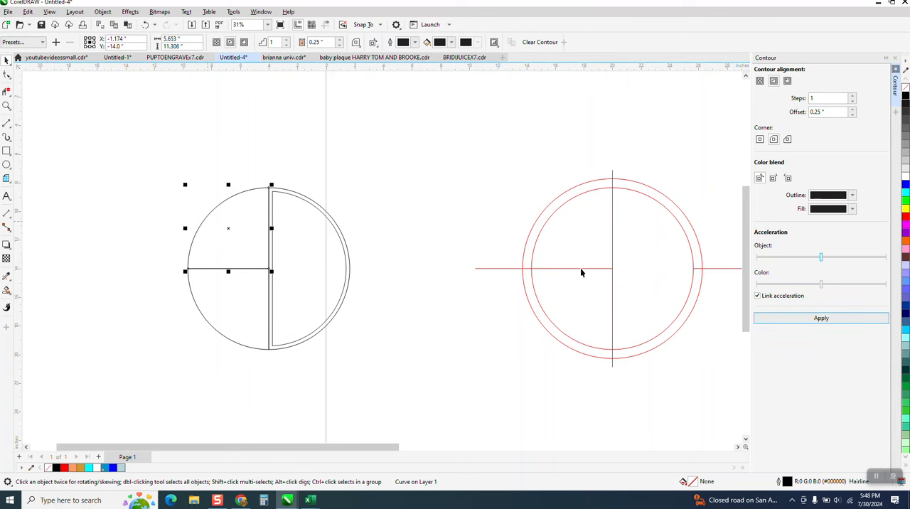
{"action": "left_click", "coordinate": [844, 321]}
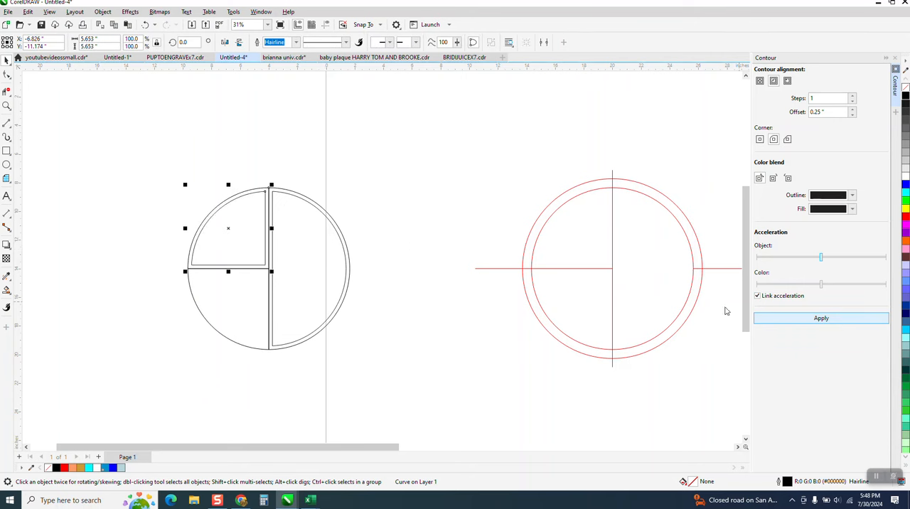
{"action": "left_click", "coordinate": [249, 286]}
{"action": "left_click", "coordinate": [821, 318]}
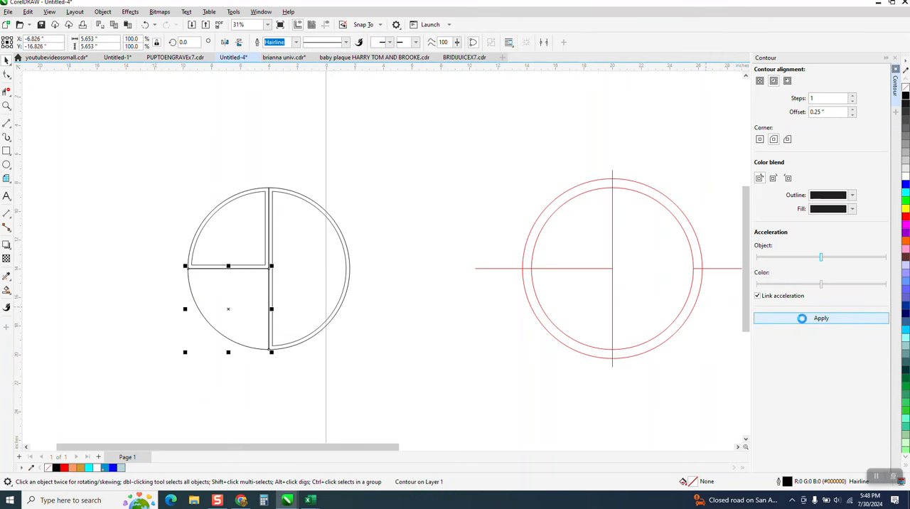
Select the three contoured pieces and break their contours apart into separate curves
{"action": "left_click_drag", "start_coordinate": [71, 143], "coordinate": [413, 373]}
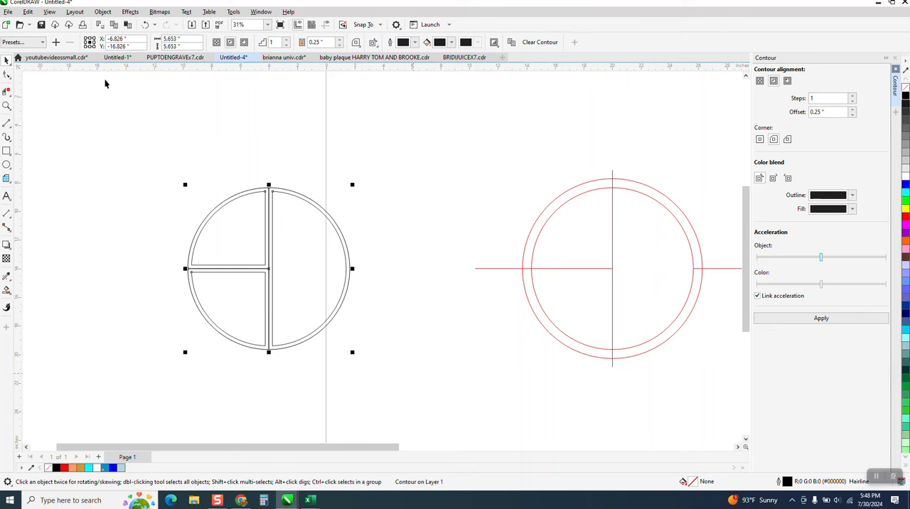
{"action": "left_click", "coordinate": [108, 12]}
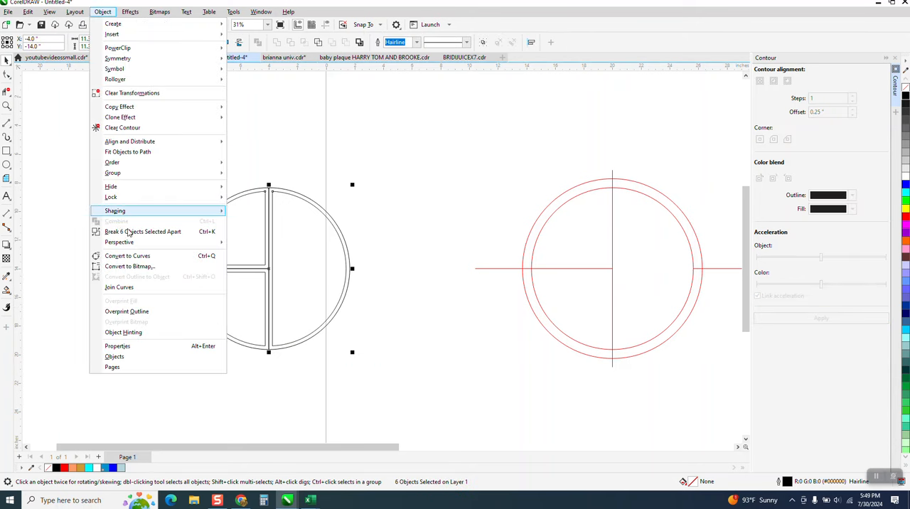
{"action": "left_click", "coordinate": [131, 227]}
{"action": "left_click", "coordinate": [126, 218]}
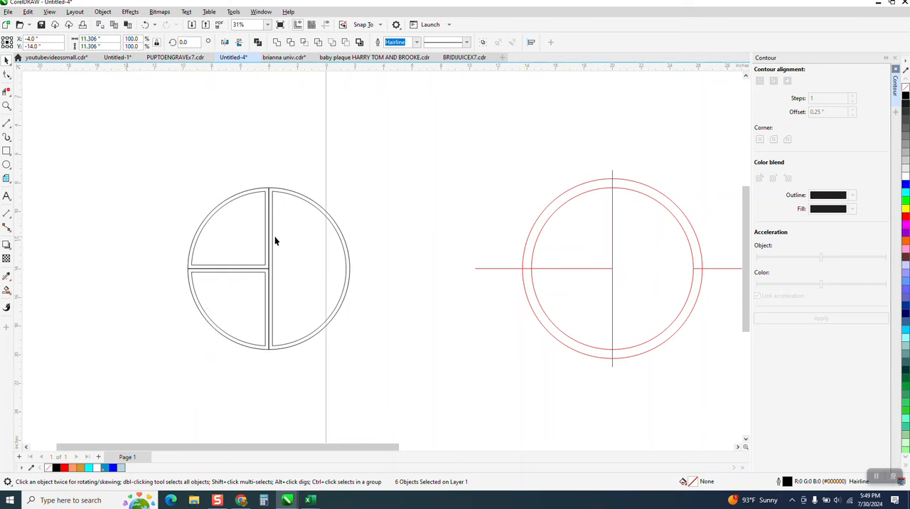
Delete the original outer outlines of the half and both quarters, keeping only the inner contour shapes
{"action": "left_click", "coordinate": [342, 235]}
{"action": "key", "text": "Delete"}
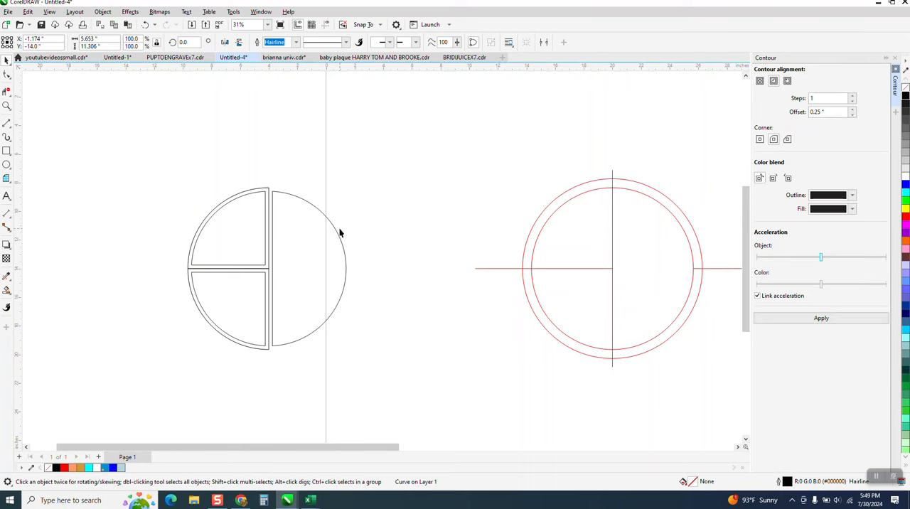
{"action": "left_click", "coordinate": [268, 192]}
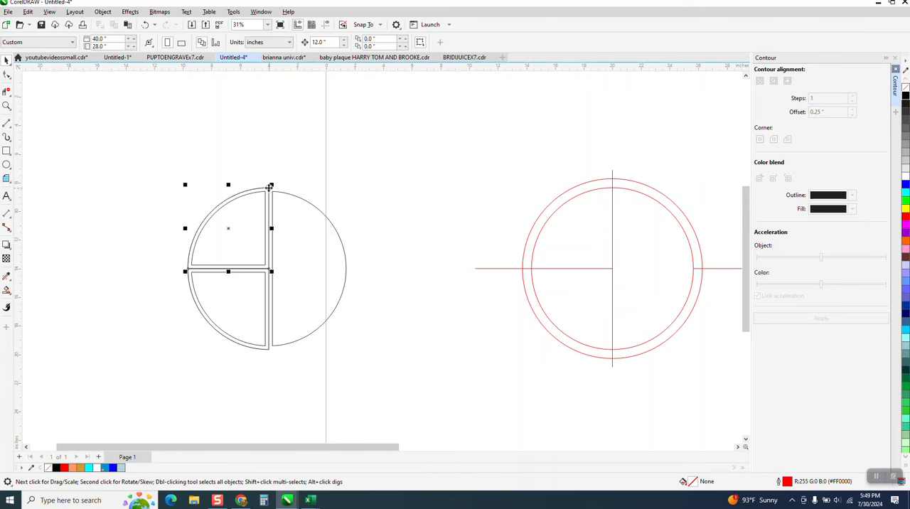
{"action": "key", "text": "Delete"}
{"action": "left_click", "coordinate": [239, 347]}
{"action": "key", "text": "Delete"}
Select all nodes of the upper-left quarter piece with the Shape tool
{"action": "left_click", "coordinate": [7, 106]}
{"action": "left_click_drag", "start_coordinate": [175, 177], "coordinate": [456, 397]}
{"action": "key", "text": "F10"}
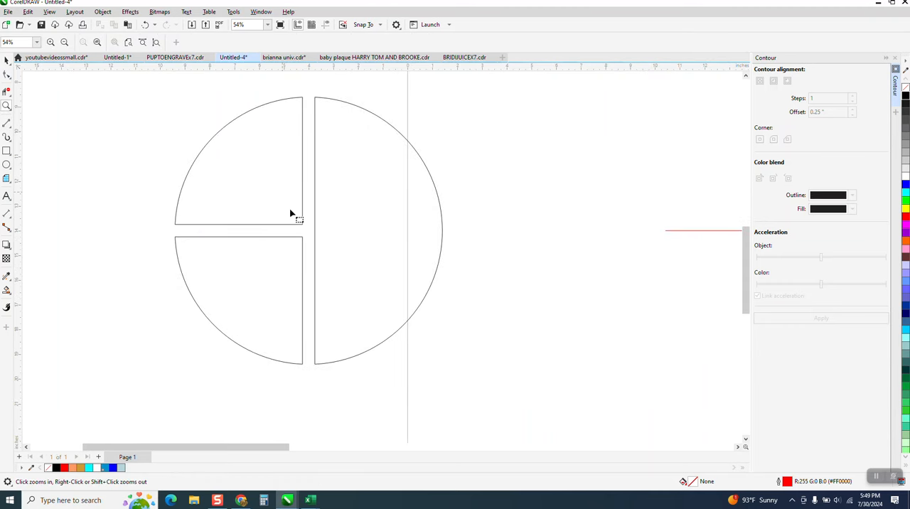
{"action": "left_click", "coordinate": [301, 220]}
{"action": "scroll", "coordinate": [288, 174], "scroll_direction": "down", "scroll_amount": 1}
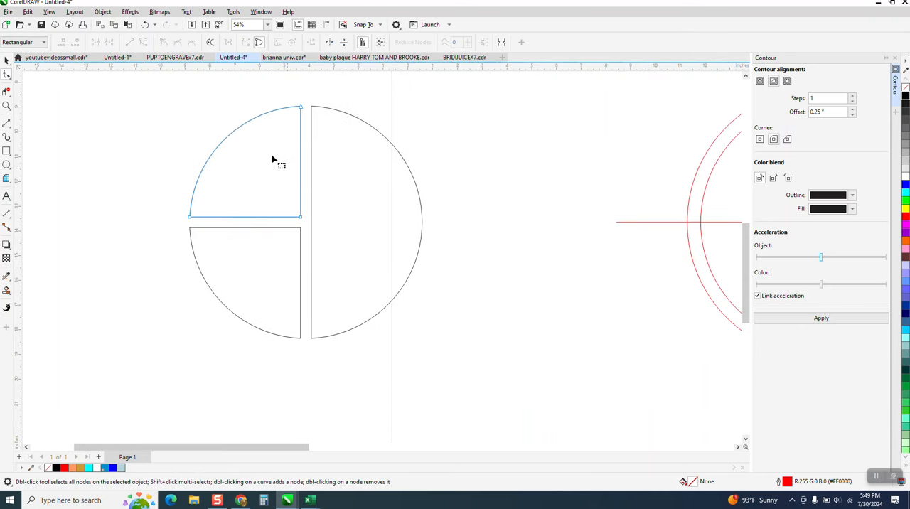
{"action": "left_click_drag", "start_coordinate": [145, 87], "coordinate": [313, 230]}
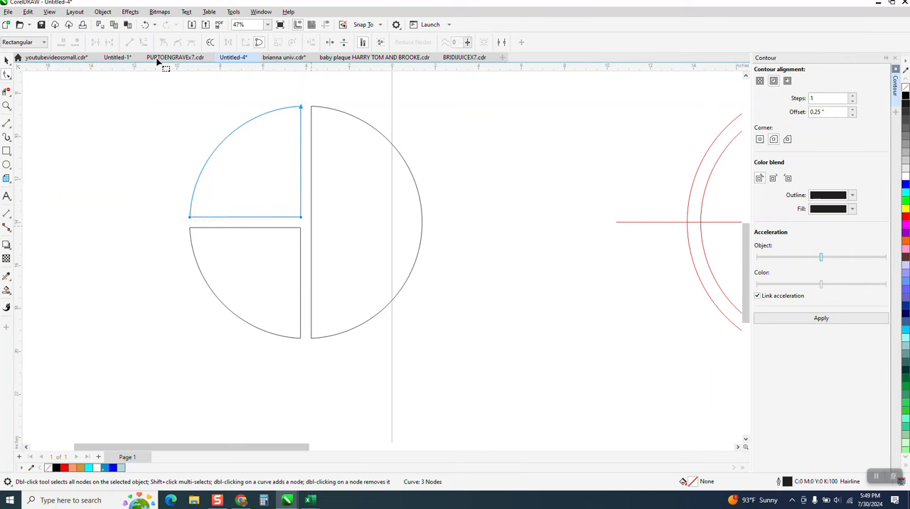
{"action": "left_click", "coordinate": [263, 13]}
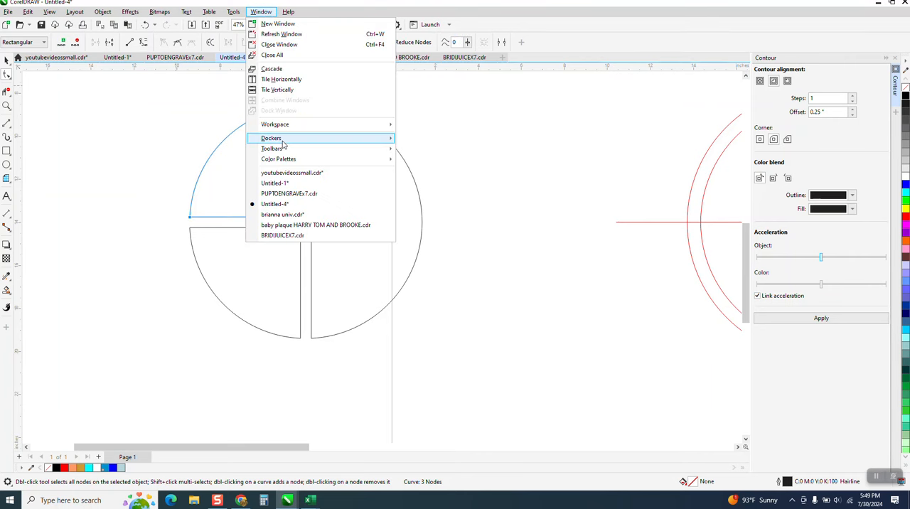
{"action": "mouse_move", "coordinate": [284, 141]}
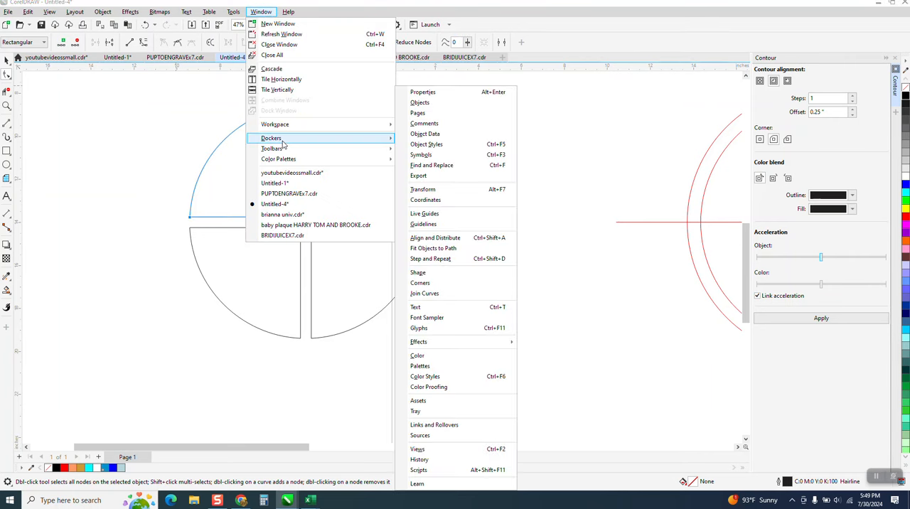
{"action": "left_click", "coordinate": [429, 285]}
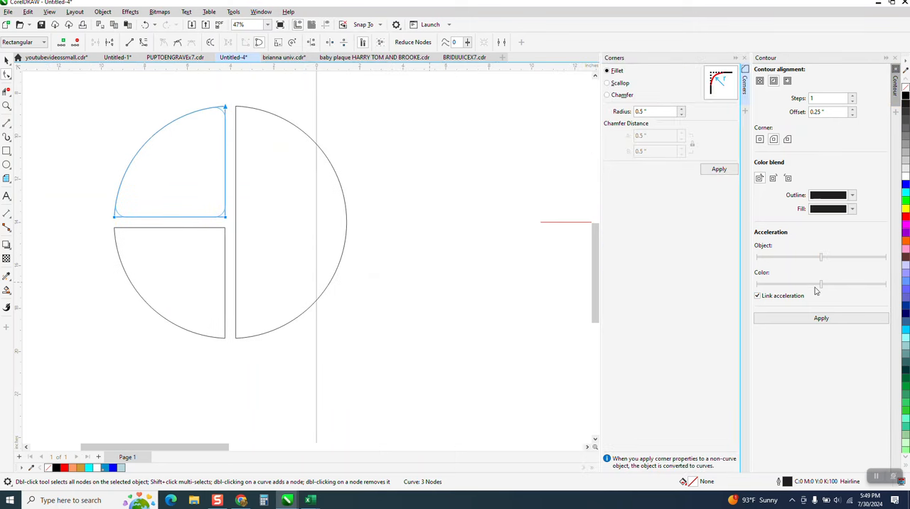
{"action": "left_click", "coordinate": [821, 319]}
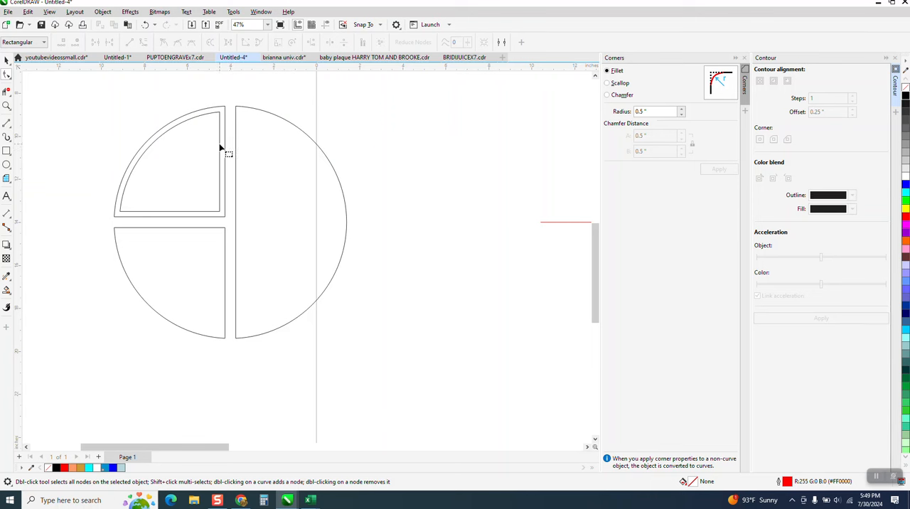
{"action": "left_click", "coordinate": [145, 25]}
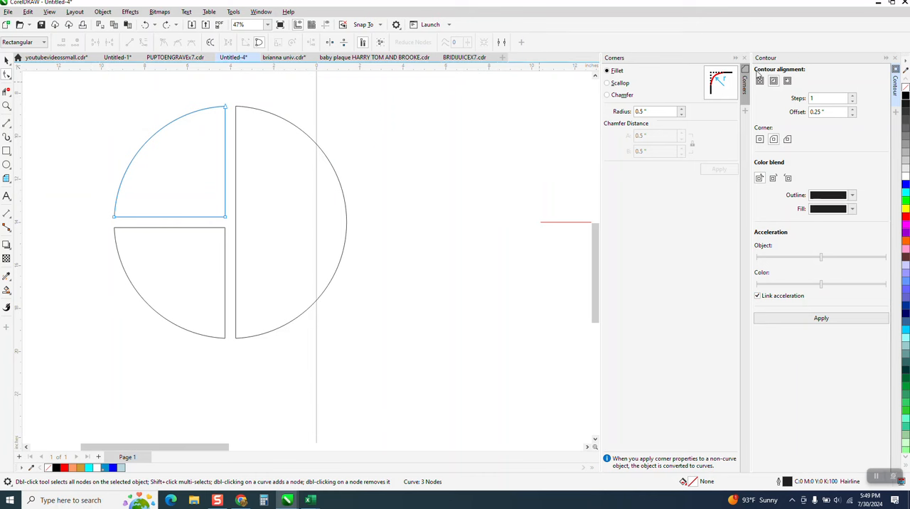
{"action": "left_click", "coordinate": [744, 59]}
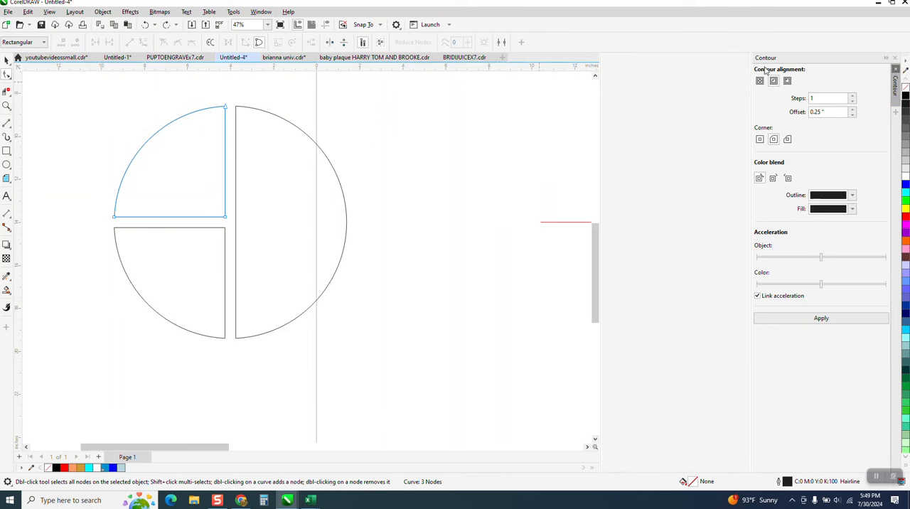
Close the Contour docker and fillet all three corners of the upper-left quarter with a 0.5 in radius
{"action": "left_click", "coordinate": [894, 60]}
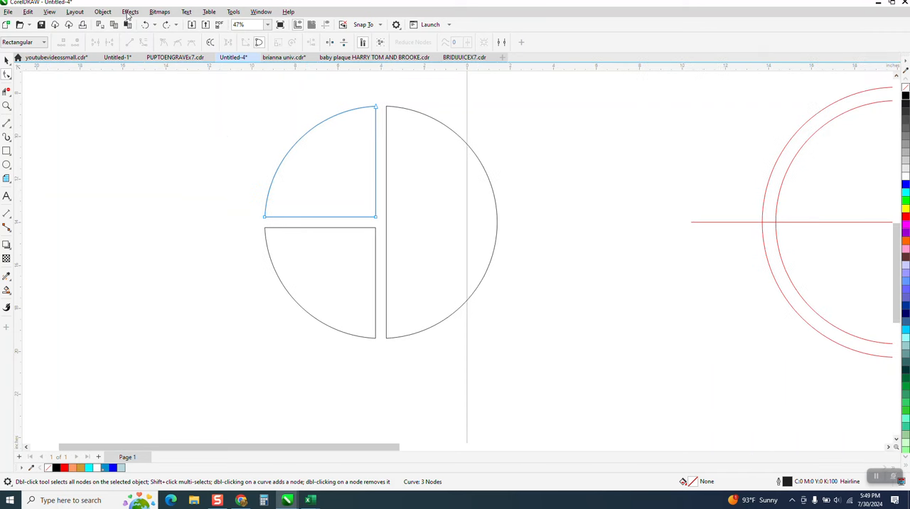
{"action": "left_click", "coordinate": [262, 12]}
{"action": "mouse_move", "coordinate": [304, 140]}
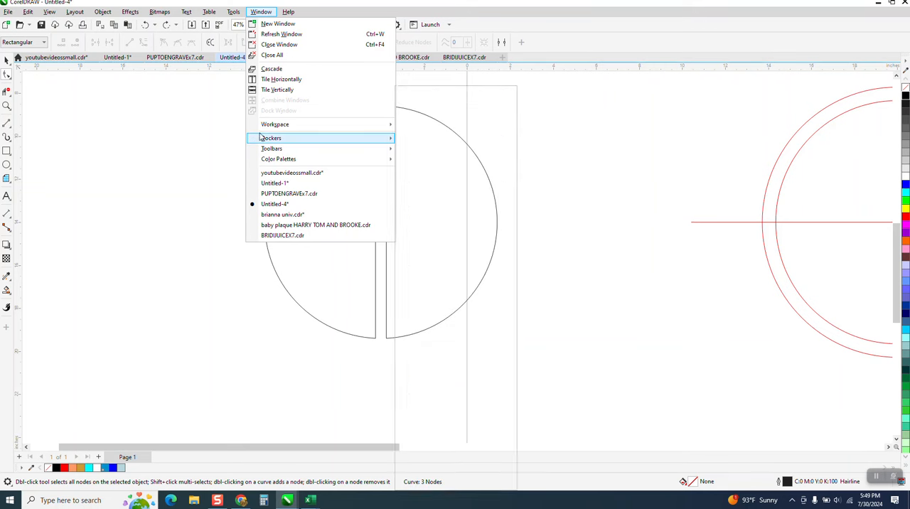
{"action": "mouse_move", "coordinate": [266, 140]}
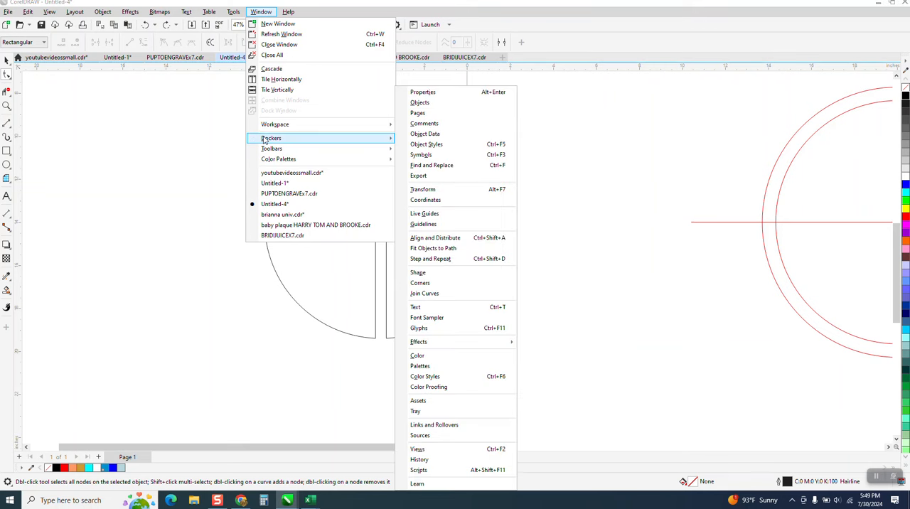
{"action": "left_click", "coordinate": [431, 284]}
{"action": "left_click_drag", "start_coordinate": [216, 107], "coordinate": [382, 222]}
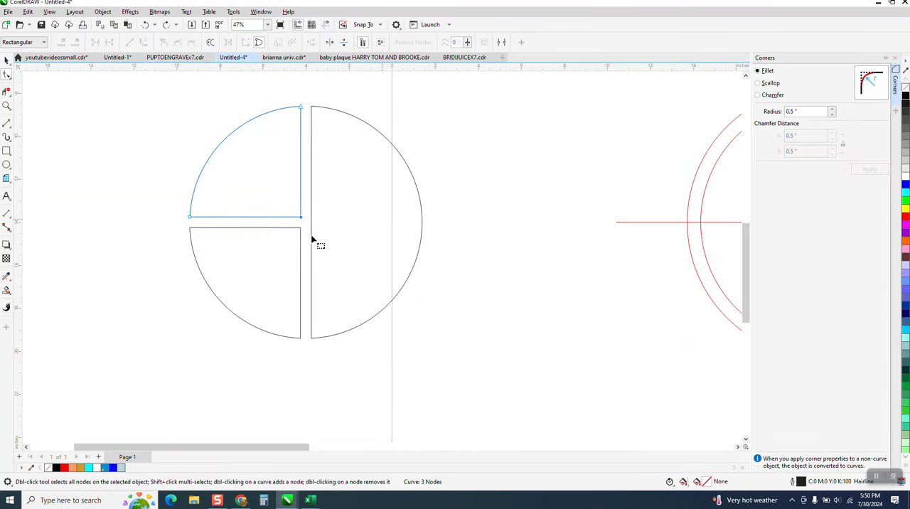
{"action": "left_click_drag", "start_coordinate": [161, 100], "coordinate": [307, 225]}
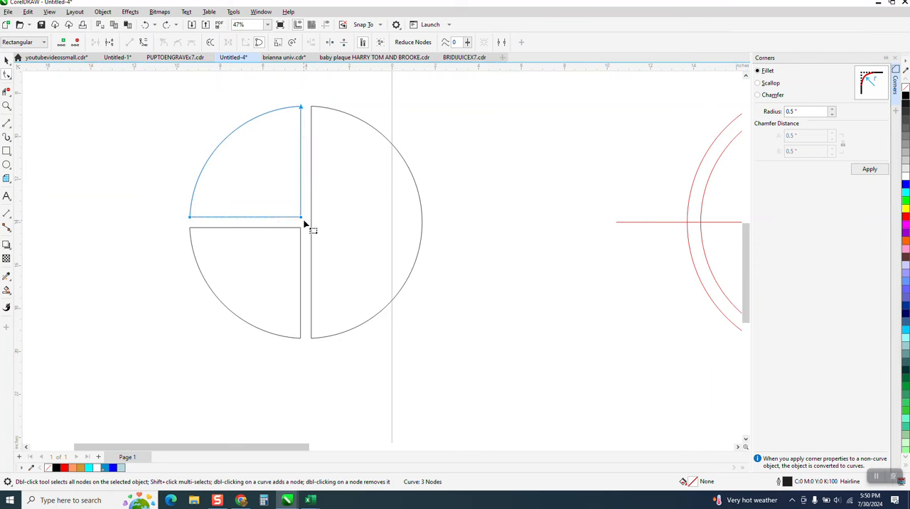
{"action": "left_click", "coordinate": [869, 173]}
Fillet the three corners of the lower-left quarter and the two corners of the half piece with a 0.5 in radius
{"action": "left_click", "coordinate": [197, 244]}
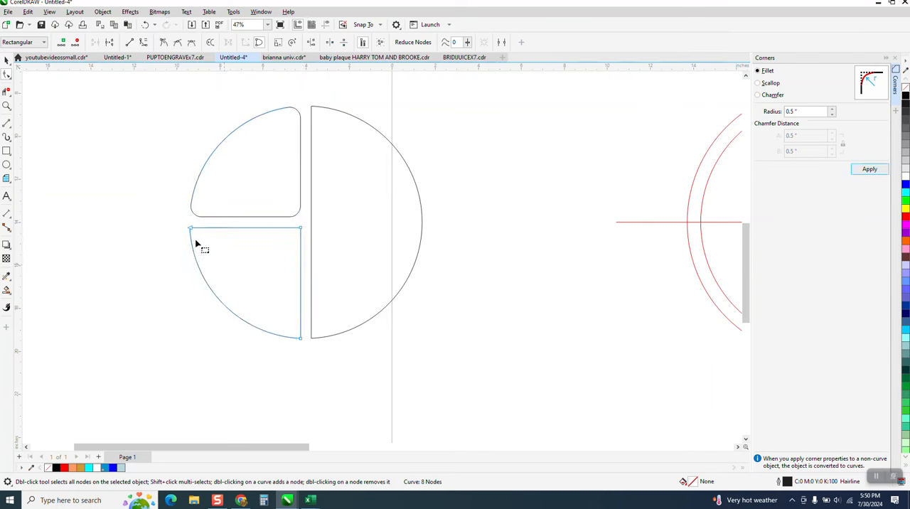
{"action": "left_click_drag", "start_coordinate": [176, 221], "coordinate": [310, 344]}
{"action": "left_click", "coordinate": [863, 165]}
{"action": "left_click_drag", "start_coordinate": [459, 86], "coordinate": [308, 360]}
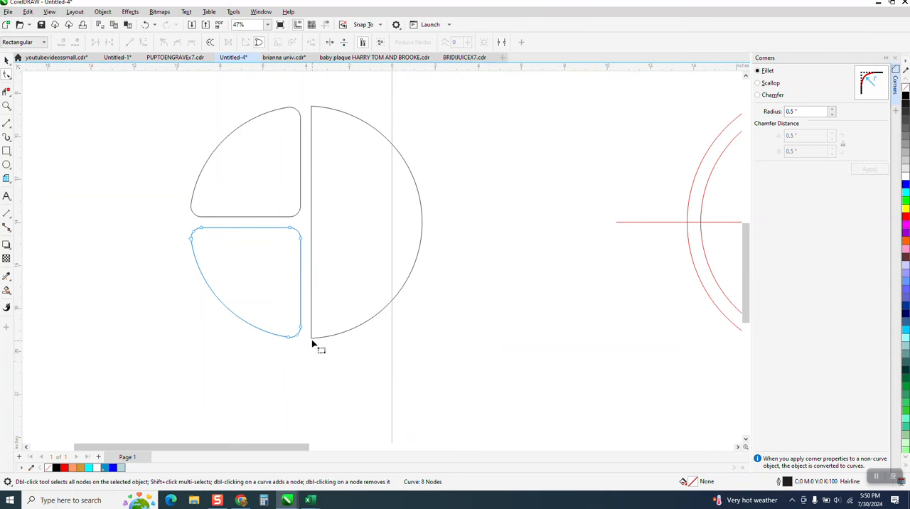
{"action": "left_click", "coordinate": [313, 344]}
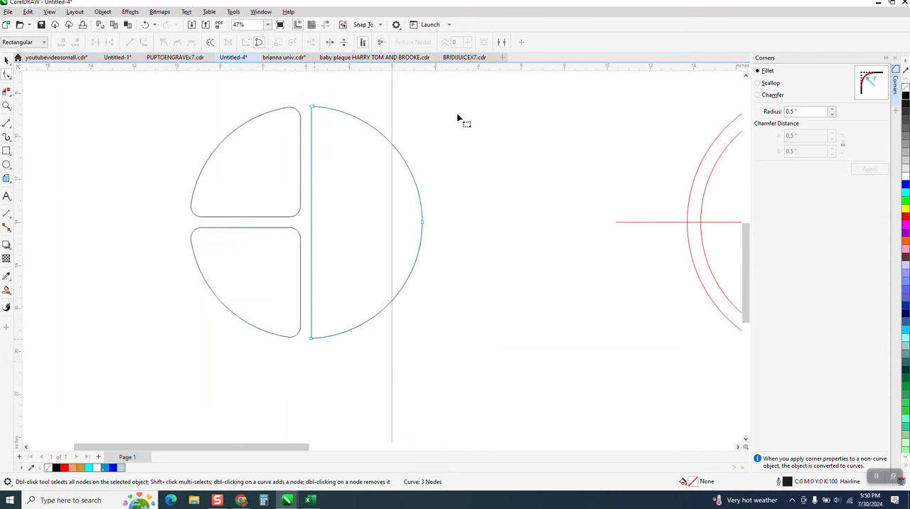
{"action": "left_click_drag", "start_coordinate": [363, 85], "coordinate": [304, 345]}
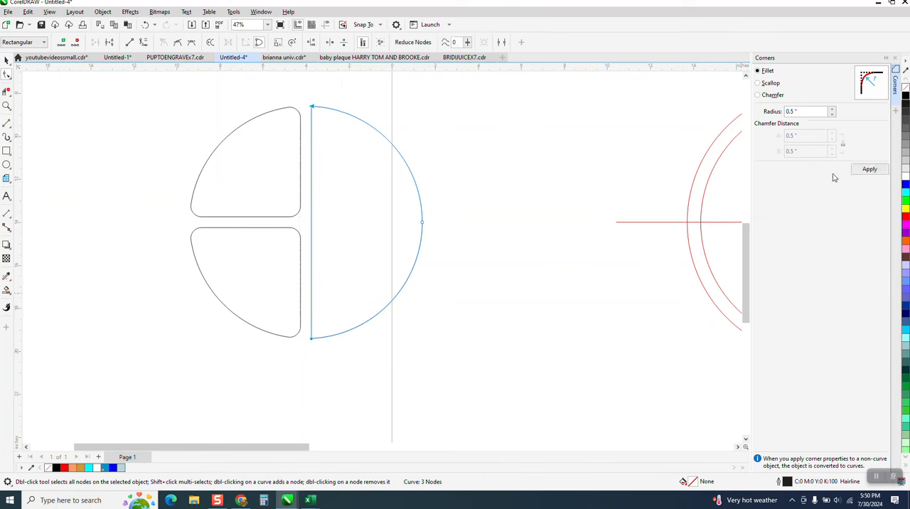
{"action": "left_click", "coordinate": [868, 170]}
Delete the vertical and horizontal red dividing lines from the two concentric circles on the page
{"action": "scroll", "coordinate": [153, 311], "scroll_direction": "down", "scroll_amount": 5}
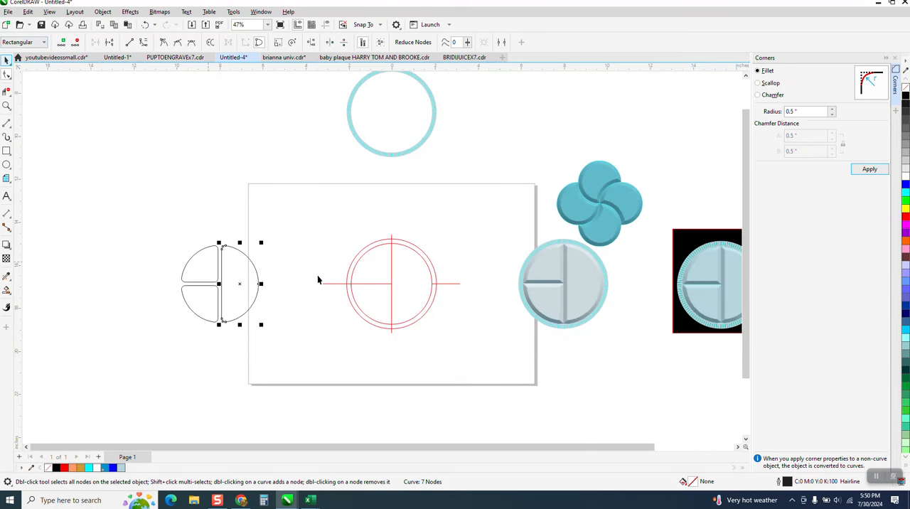
{"action": "key", "text": "space"}
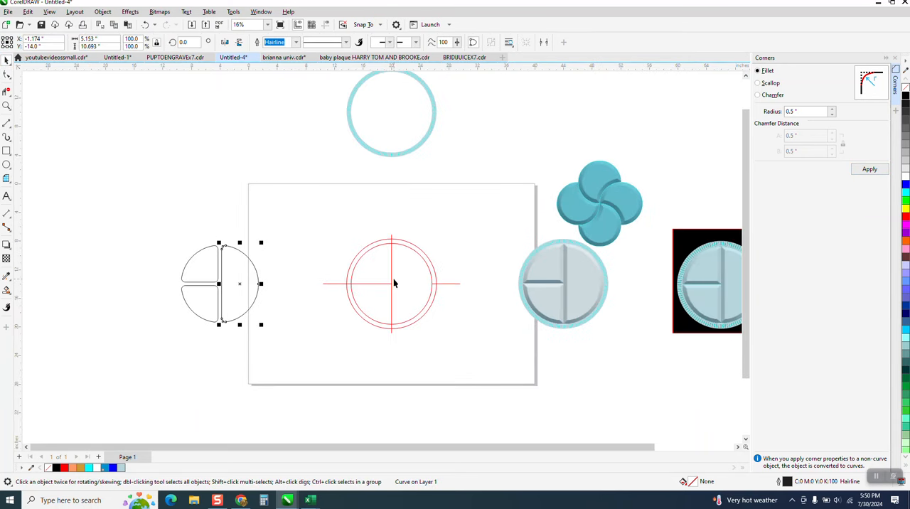
{"action": "left_click", "coordinate": [391, 286]}
{"action": "key", "text": "Delete"}
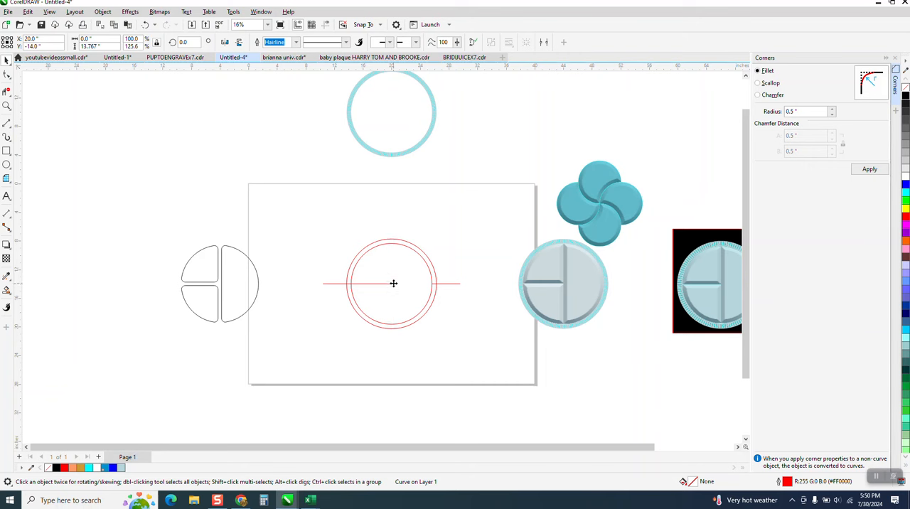
{"action": "left_click", "coordinate": [389, 285]}
{"action": "key", "text": "Delete"}
Smart-fill the rounded half and the two rounded quarters in light blue without an outline
{"action": "left_click", "coordinate": [8, 290]}
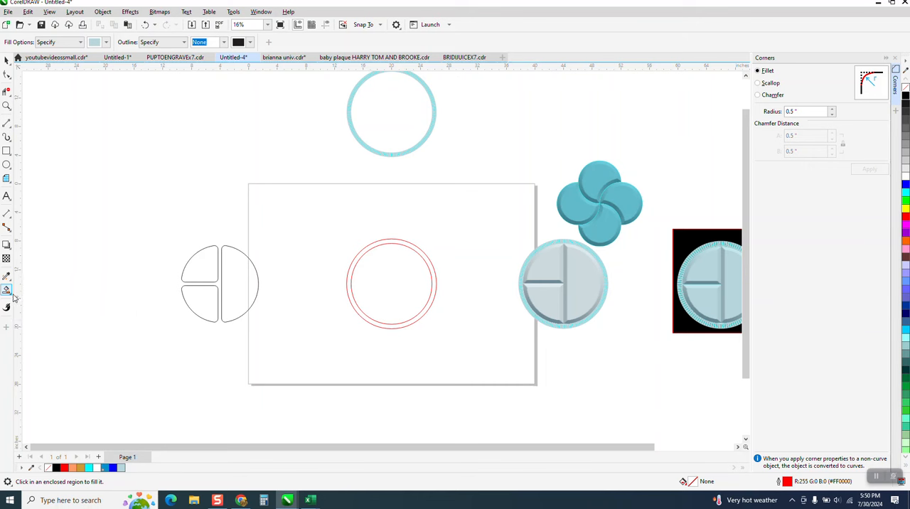
{"action": "left_click", "coordinate": [11, 294]}
{"action": "left_click", "coordinate": [34, 302]}
{"action": "left_click", "coordinate": [228, 291]}
{"action": "left_click", "coordinate": [209, 268]}
{"action": "left_click", "coordinate": [200, 299]}
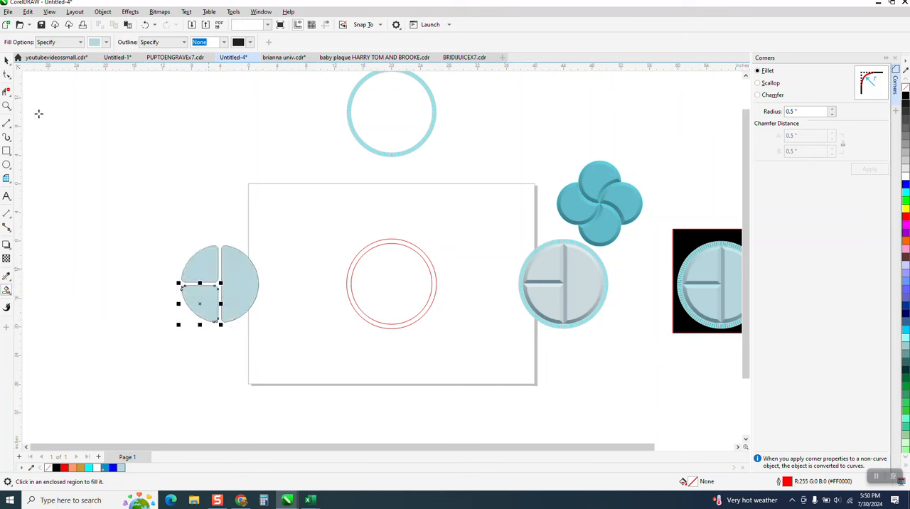
Replace the Corners docker with the Bevel docker and give the light blue half piece a soft-edge bevel with 0.5 in distance
{"action": "left_click", "coordinate": [8, 61]}
{"action": "left_click_drag", "start_coordinate": [146, 214], "coordinate": [327, 369]}
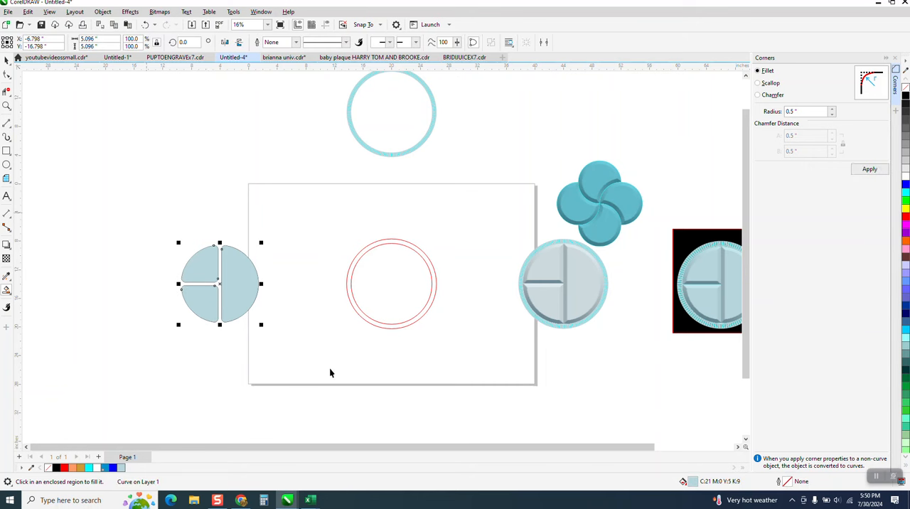
{"action": "key", "text": "space"}
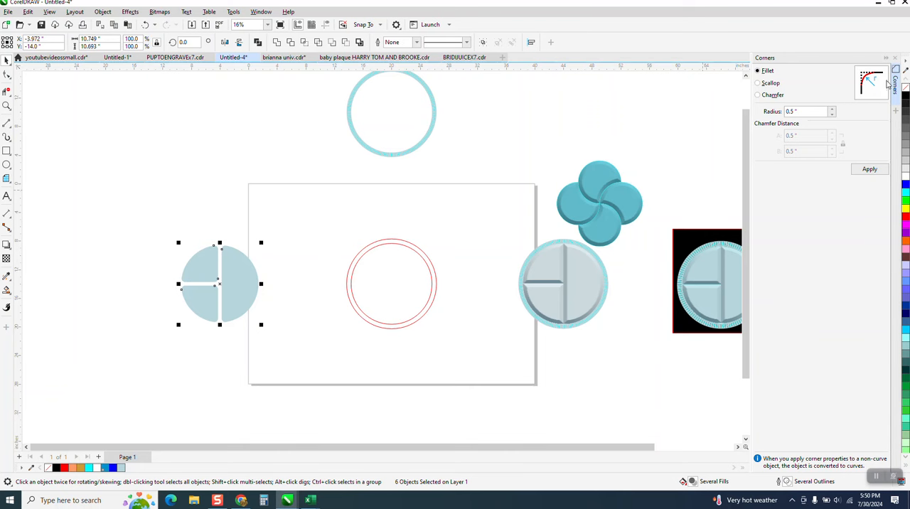
{"action": "left_click", "coordinate": [894, 59]}
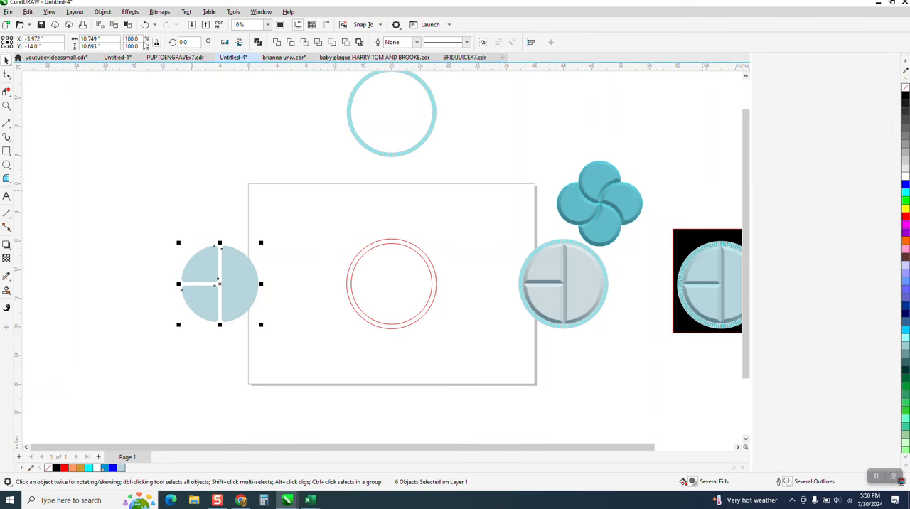
{"action": "left_click", "coordinate": [103, 13]}
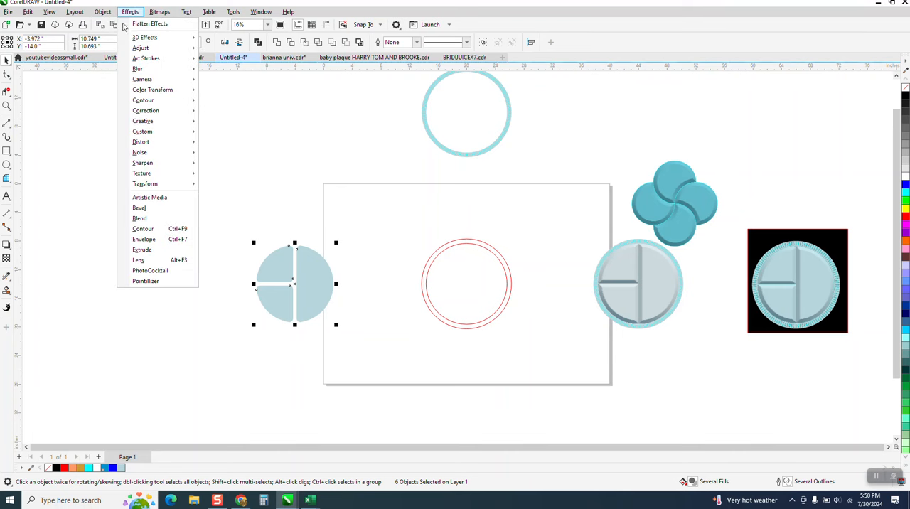
{"action": "left_click", "coordinate": [150, 210]}
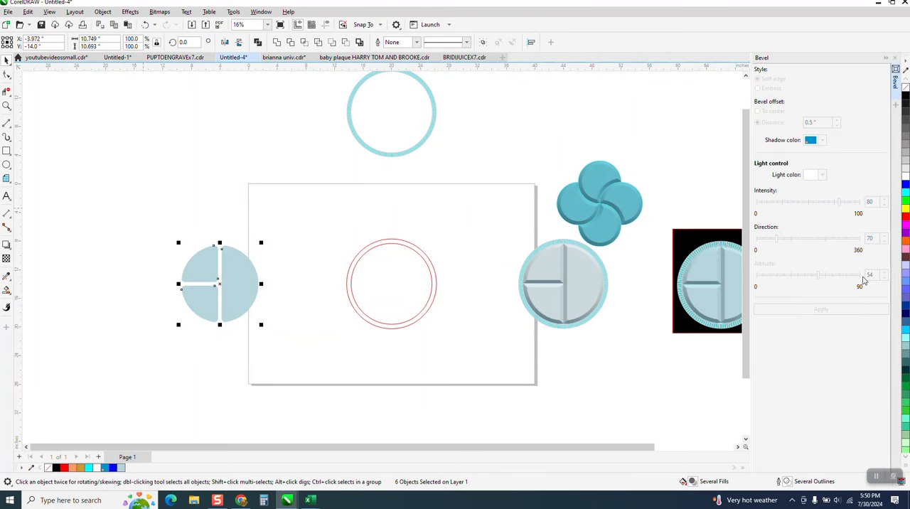
{"action": "left_click", "coordinate": [253, 282]}
{"action": "left_click", "coordinate": [821, 310]}
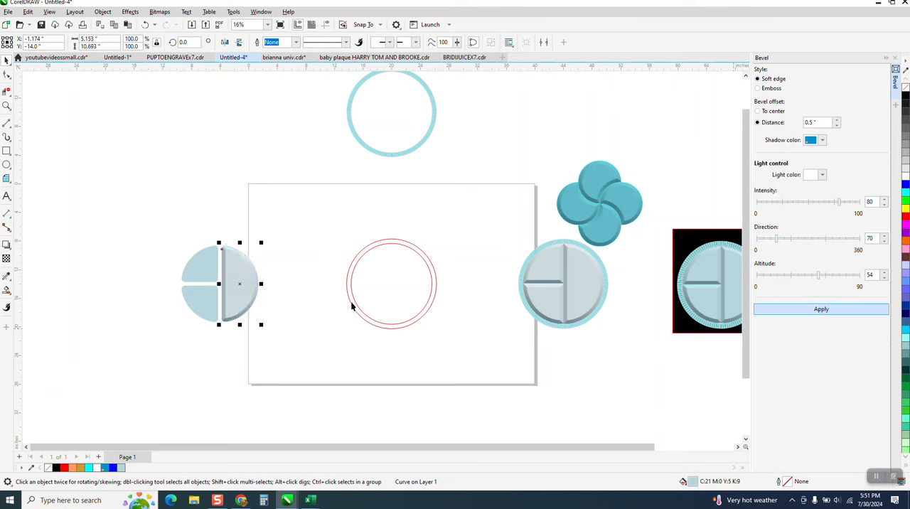
Apply the same 0.5 in soft-edge bevel to the upper and lower quarter pieces
{"action": "left_click", "coordinate": [195, 266]}
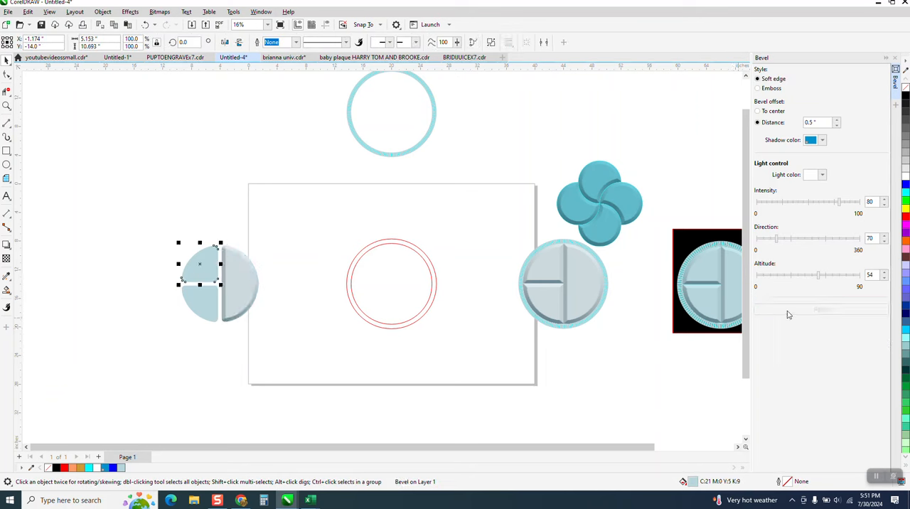
{"action": "left_click", "coordinate": [821, 310]}
{"action": "left_click", "coordinate": [211, 317]}
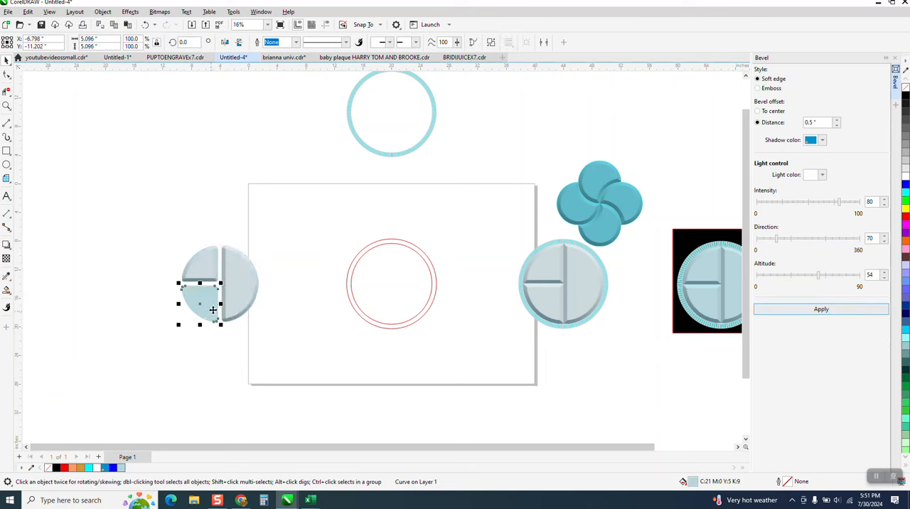
{"action": "left_click", "coordinate": [825, 311]}
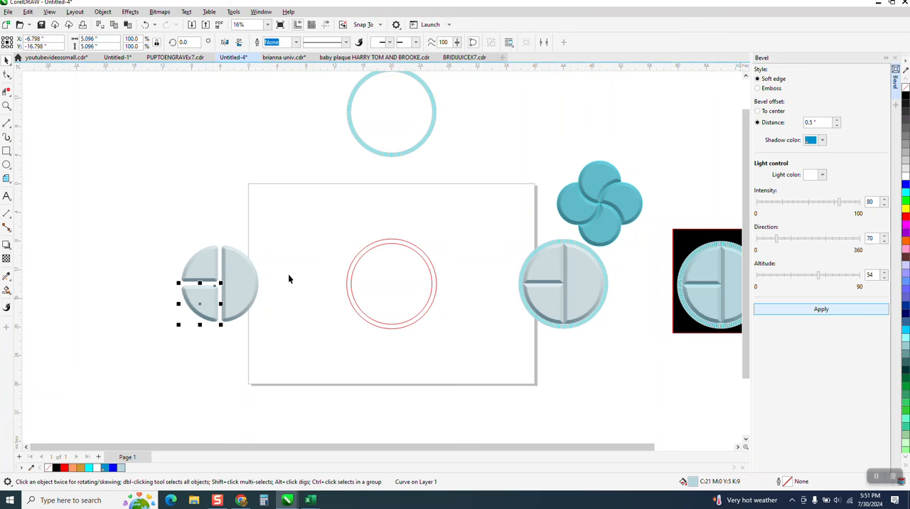
Move all the beveled compartment pieces 24 in to the right, into the concentric red circles on the page
{"action": "scroll", "coordinate": [296, 266], "scroll_direction": "down", "scroll_amount": 1}
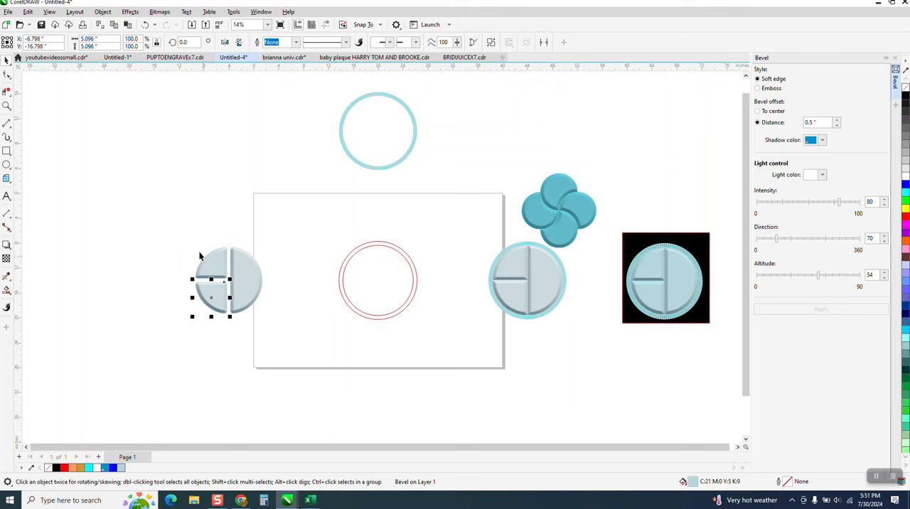
{"action": "left_click_drag", "start_coordinate": [170, 231], "coordinate": [271, 319]}
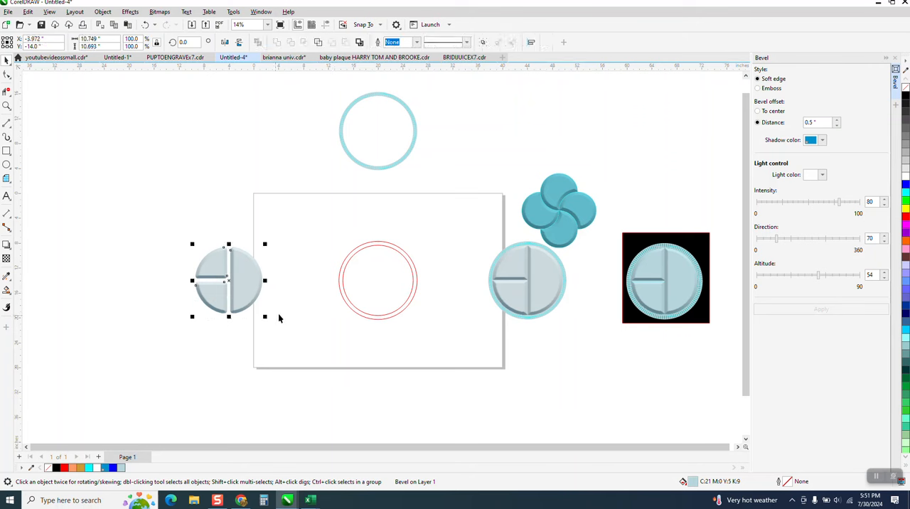
{"action": "key", "text": "Right"}
{"action": "key", "text": "Right"}
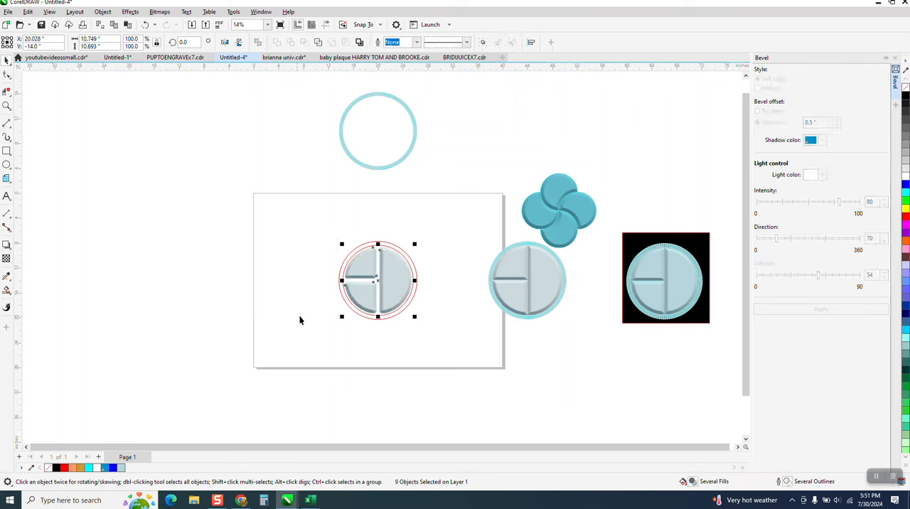
Smart-fill the gaps between the compartments and the inner red circle in light blue without an outline
{"action": "left_click", "coordinate": [7, 106]}
{"action": "left_click_drag", "start_coordinate": [310, 219], "coordinate": [440, 341]}
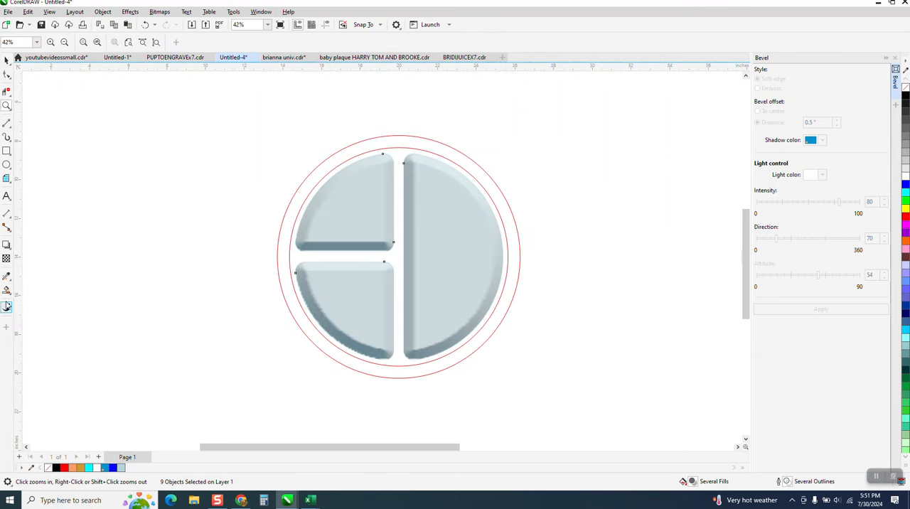
{"action": "left_click", "coordinate": [10, 294]}
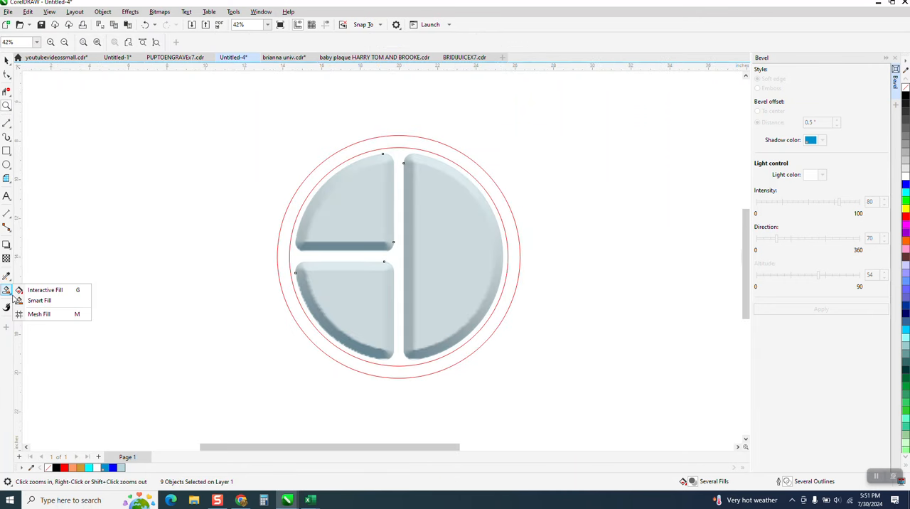
{"action": "left_click", "coordinate": [40, 300]}
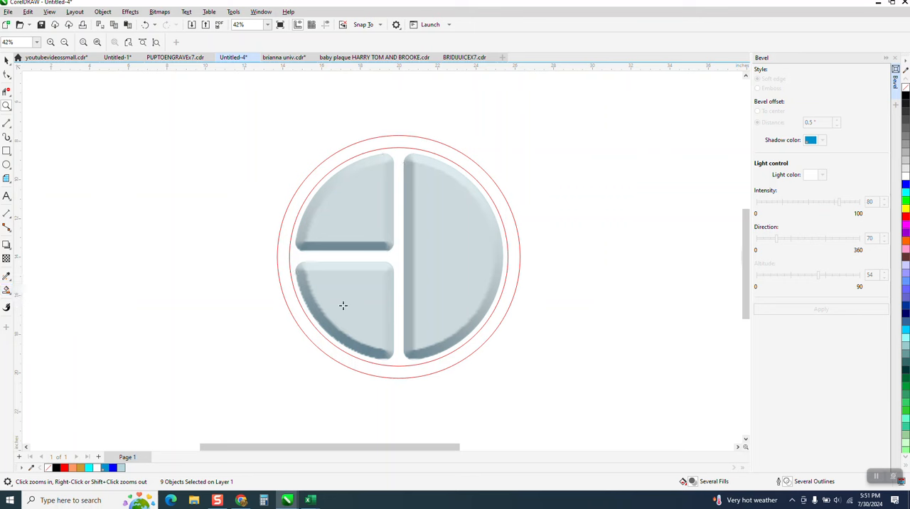
{"action": "left_click", "coordinate": [394, 256]}
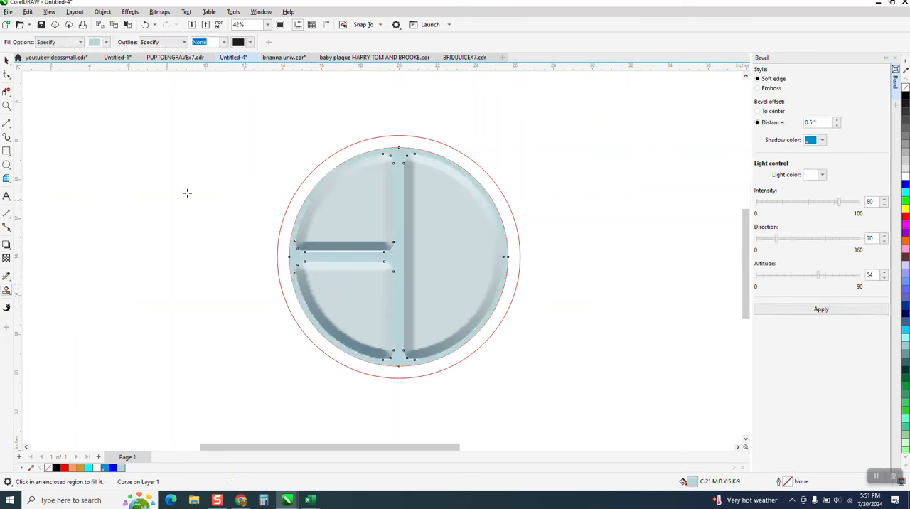
Delete the outer red circle around the tray
{"action": "left_click", "coordinate": [354, 145]}
{"action": "key", "text": "Delete"}
{"action": "left_click", "coordinate": [361, 151]}
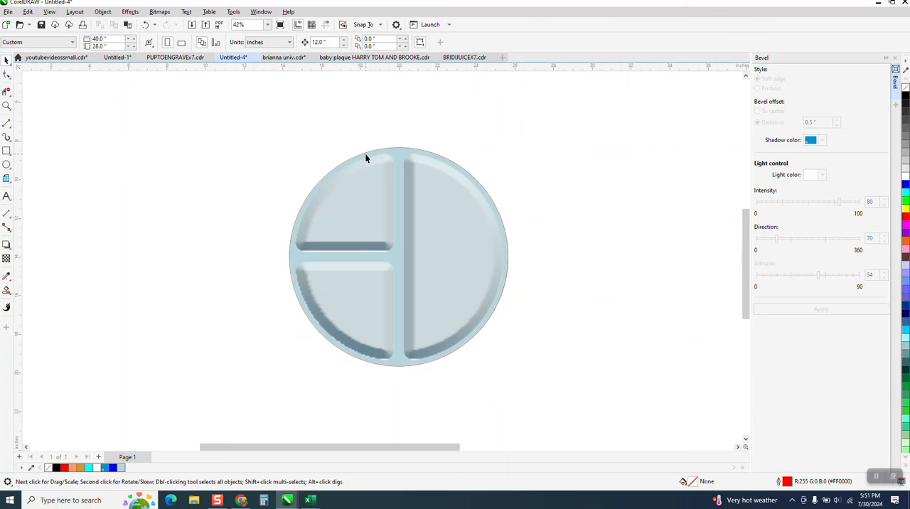
{"action": "left_click", "coordinate": [365, 151]}
{"action": "key", "text": "Delete"}
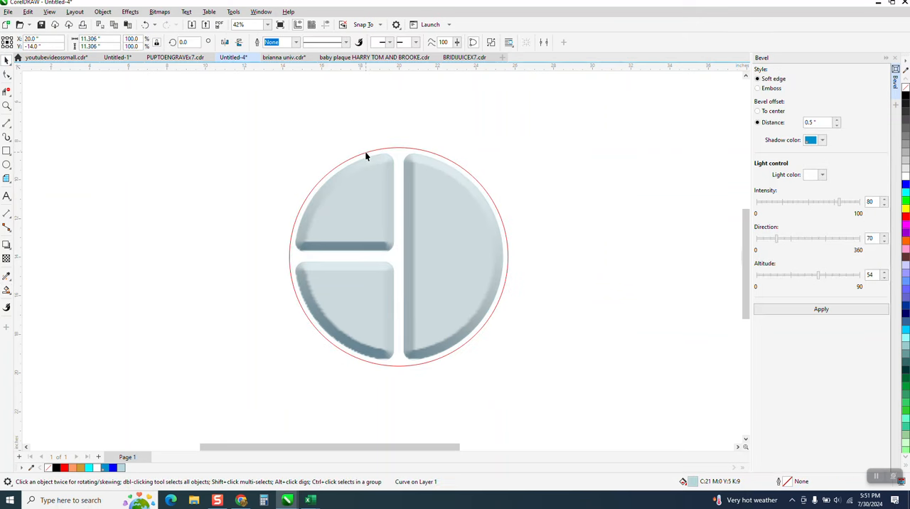
{"action": "left_click", "coordinate": [145, 25]}
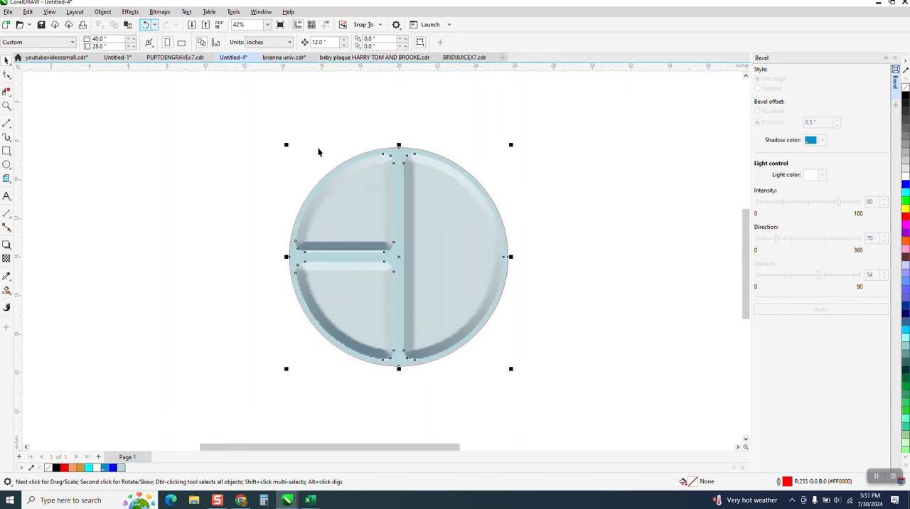
Move the light blue divider fill down 12 in and delete the remaining inner red circle
{"action": "key", "text": "Down"}
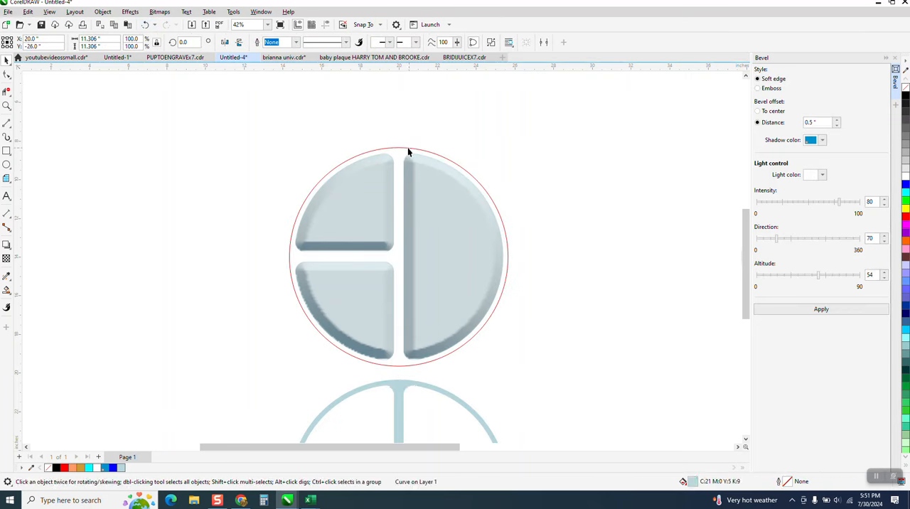
{"action": "left_click", "coordinate": [409, 150]}
{"action": "key", "text": "Down"}
Move the light blue divider fill back up 12 in around the beveled compartments
{"action": "left_click", "coordinate": [435, 400]}
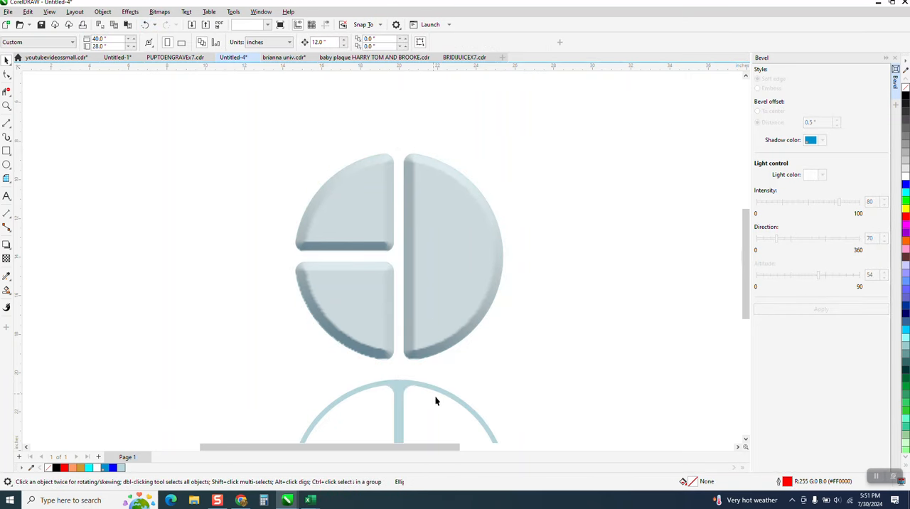
{"action": "left_click", "coordinate": [444, 391]}
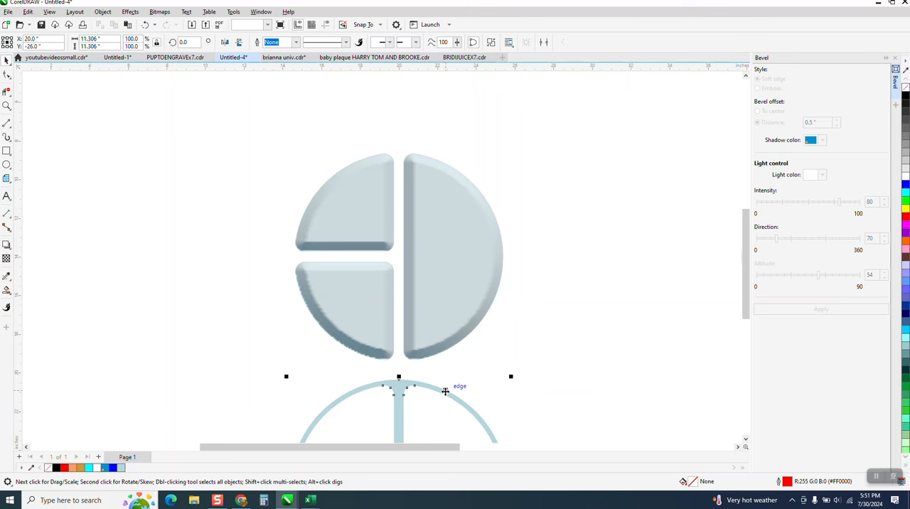
{"action": "key", "text": "Down"}
{"action": "key", "text": "Up"}
{"action": "key", "text": "Up"}
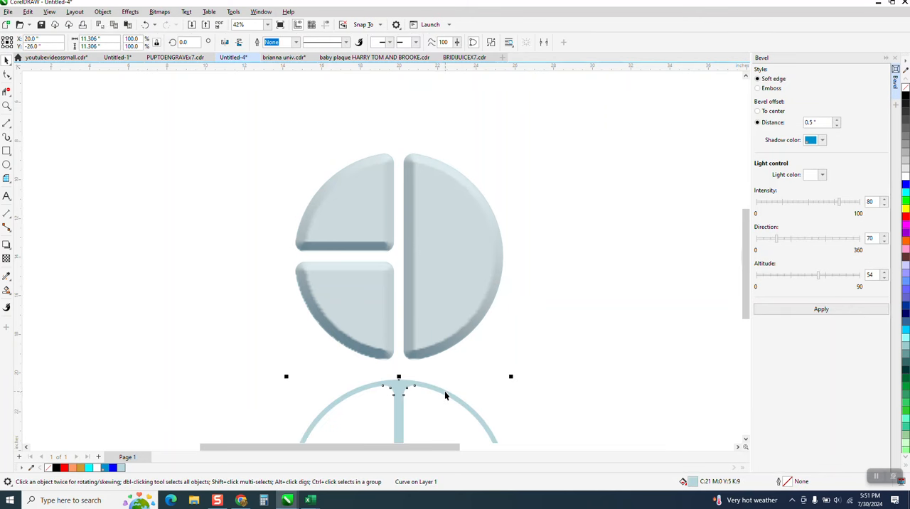
Move the reference tray's three compartments off its ring toward the page's upper-right corner, and shift the teal four-lobed tray up clear of the ring
{"action": "scroll", "coordinate": [298, 361], "scroll_direction": "down", "scroll_amount": 2}
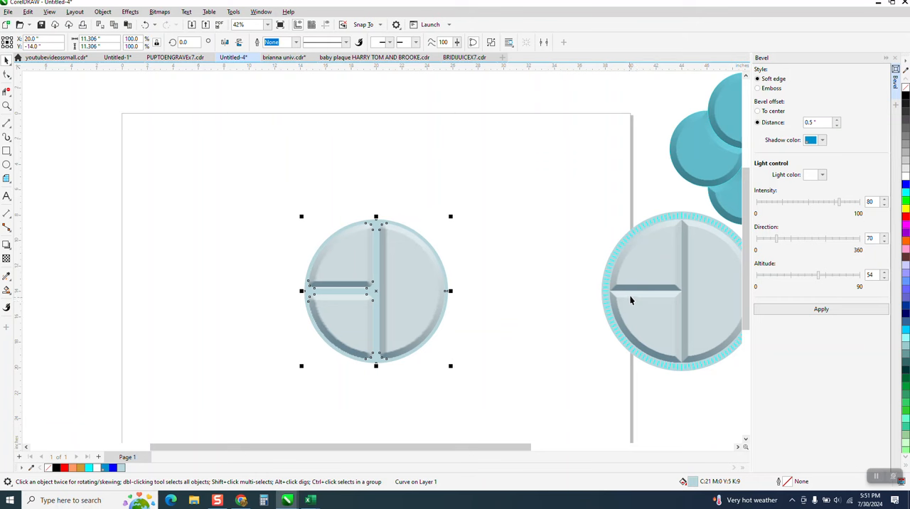
{"action": "left_click_drag", "start_coordinate": [652, 270], "coordinate": [559, 148]}
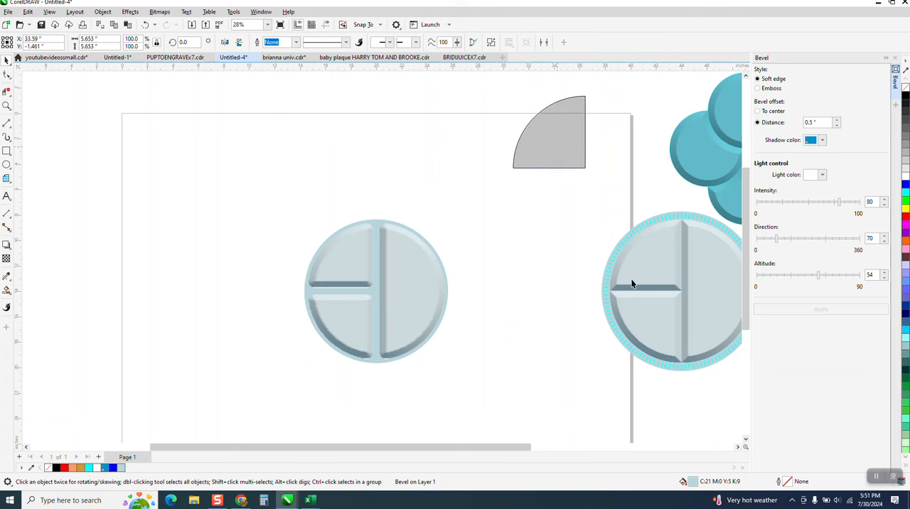
{"action": "left_click_drag", "start_coordinate": [665, 331], "coordinate": [560, 177]}
{"action": "left_click_drag", "start_coordinate": [713, 303], "coordinate": [593, 157]}
{"action": "scroll", "coordinate": [583, 285], "scroll_direction": "down", "scroll_amount": 1}
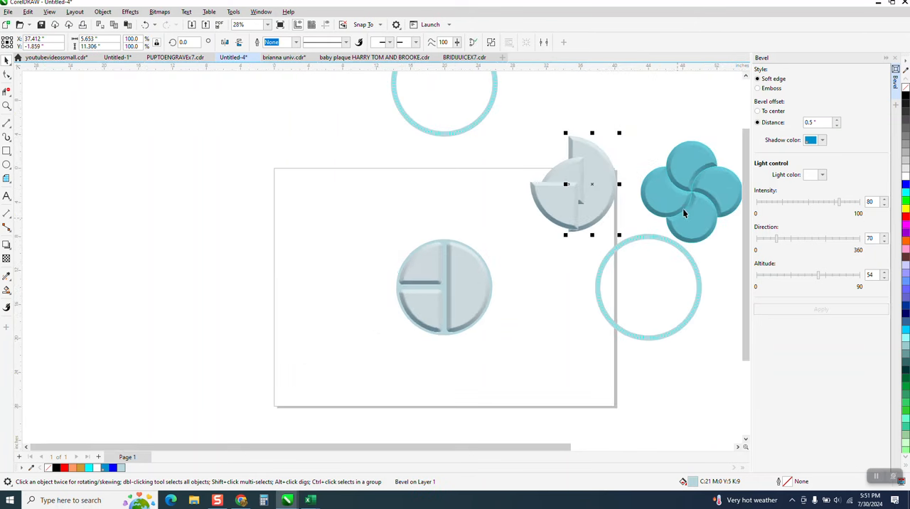
{"action": "left_click_drag", "start_coordinate": [675, 174], "coordinate": [672, 135]}
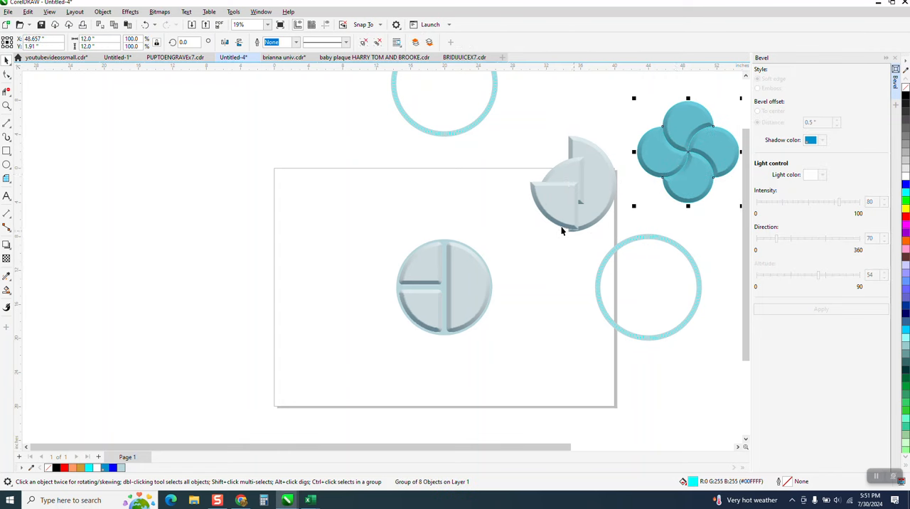
Move the ticked rim ring 24 in to the left so it surrounds the new divided tray
{"action": "left_click_drag", "start_coordinate": [711, 234], "coordinate": [600, 370]}
{"action": "key", "text": "Left"}
{"action": "key", "text": "Left"}
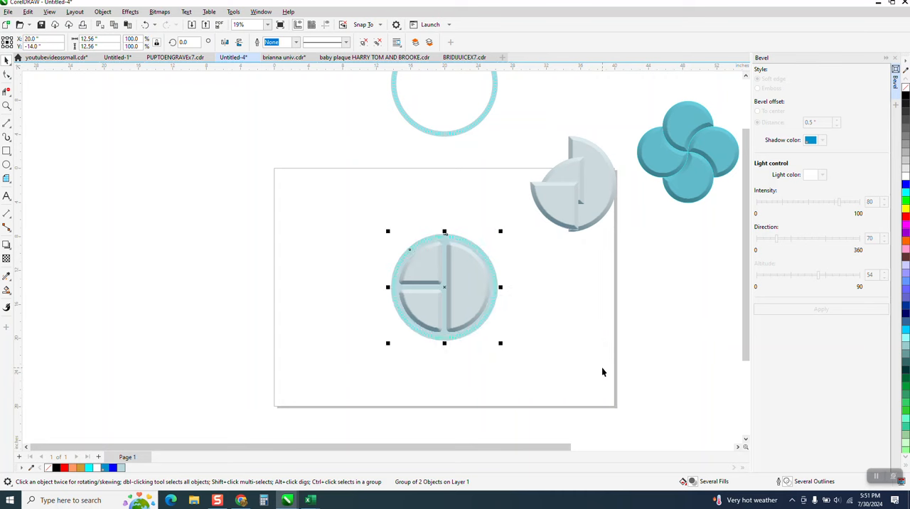
{"action": "left_click", "coordinate": [6, 106]}
{"action": "left_click_drag", "start_coordinate": [381, 231], "coordinate": [535, 353]}
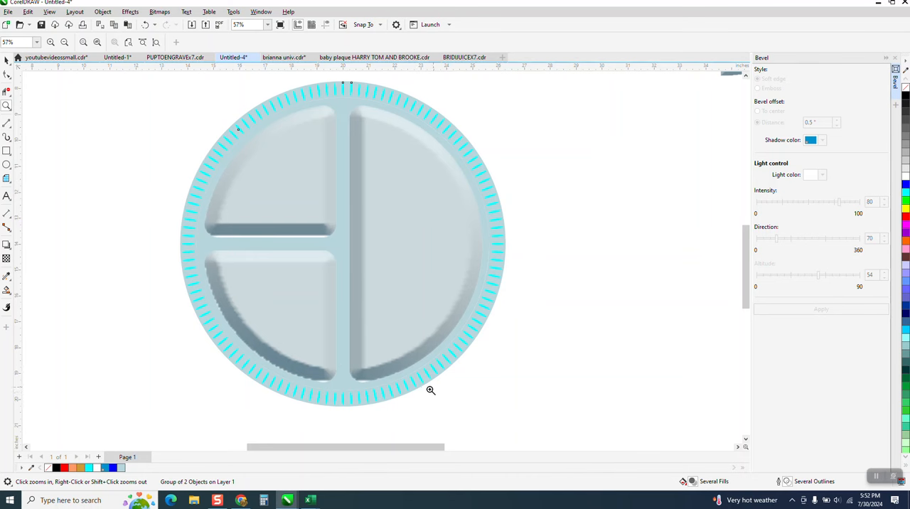
{"action": "scroll", "coordinate": [452, 364], "scroll_direction": "down", "scroll_amount": 1}
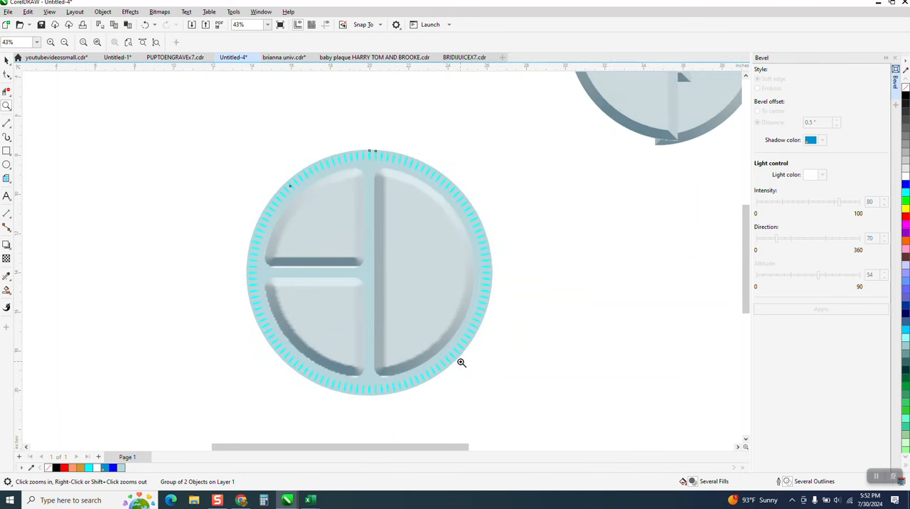